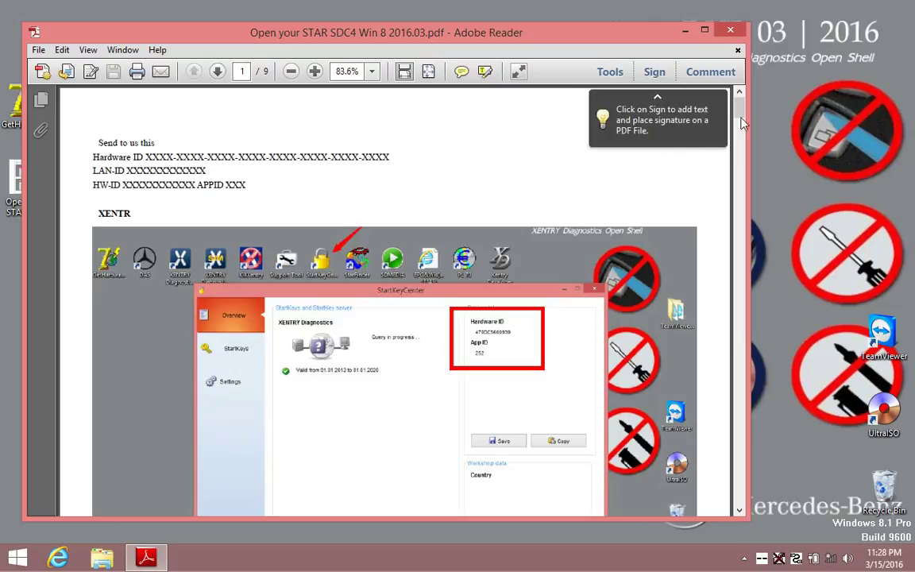
Scroll further down the STAR SDC4 setup guide, then close Adobe Reader.
mouse_move(739, 110)
mouse_down()
mouse_move(740, 145)
mouse_move(740, 115)
mouse_up()
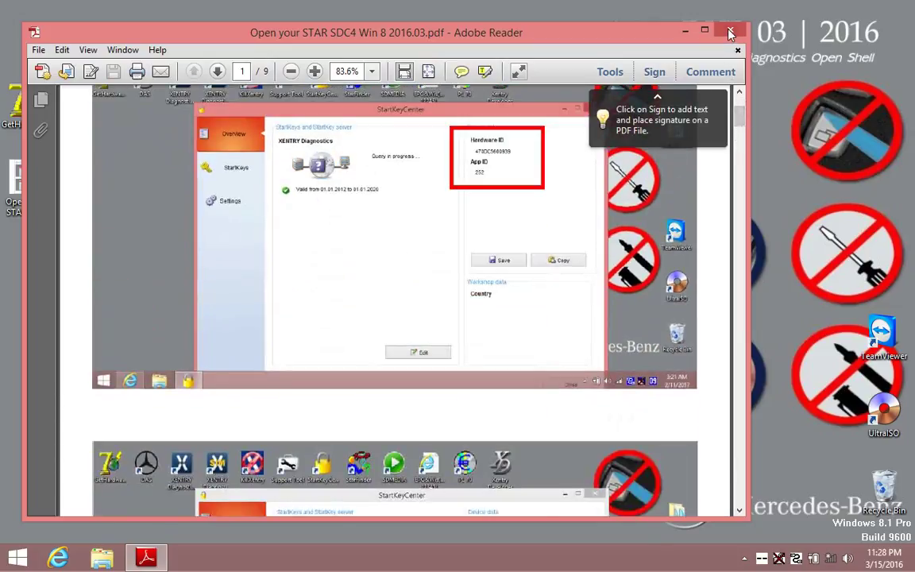
click(730, 30)
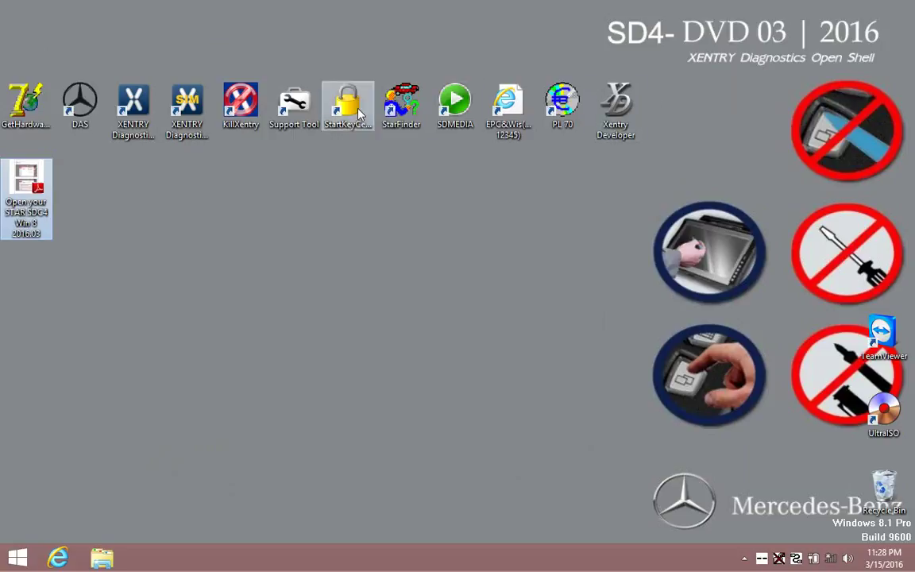
Open StartKey Center to view the Hardware ID and App ID 252, then launch Xentry Developer.
right_click(355, 111)
click(391, 119)
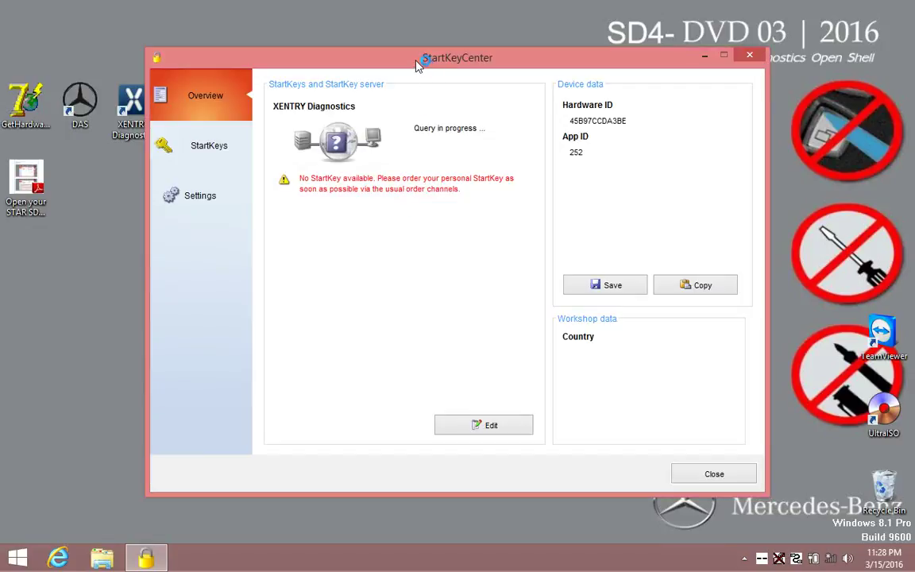
drag(418, 63, 336, 171)
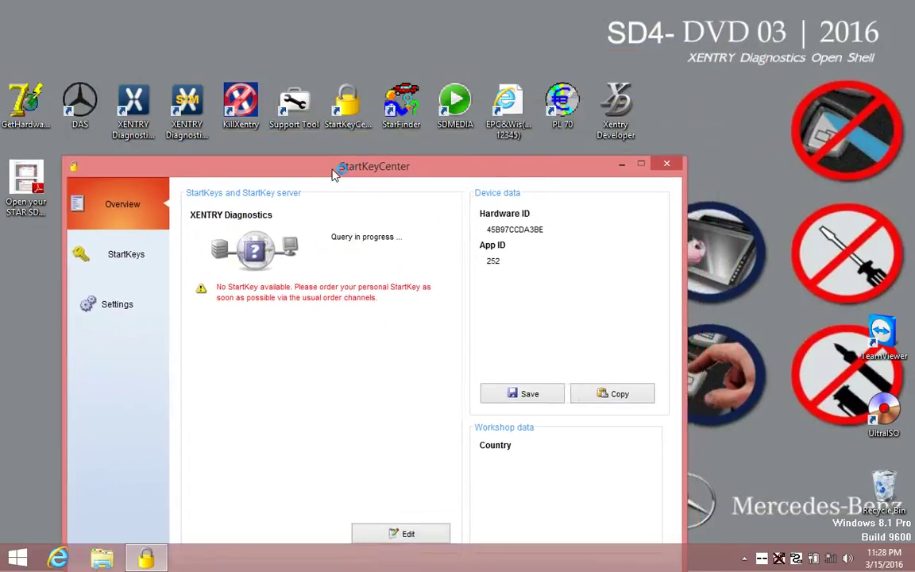
right_click(612, 105)
click(647, 108)
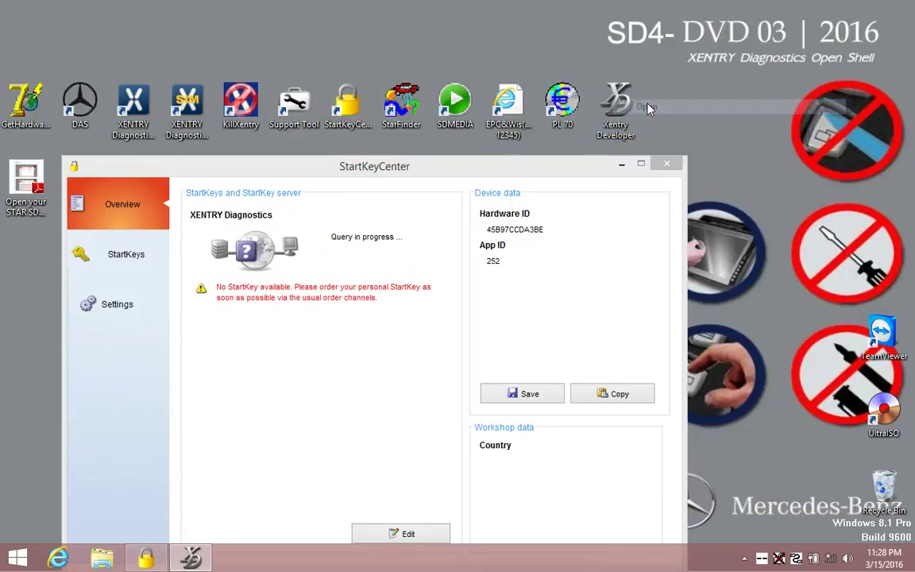
Set the licence Start Date to 20120101 and the Expiration Date to 20200101.
click(433, 250)
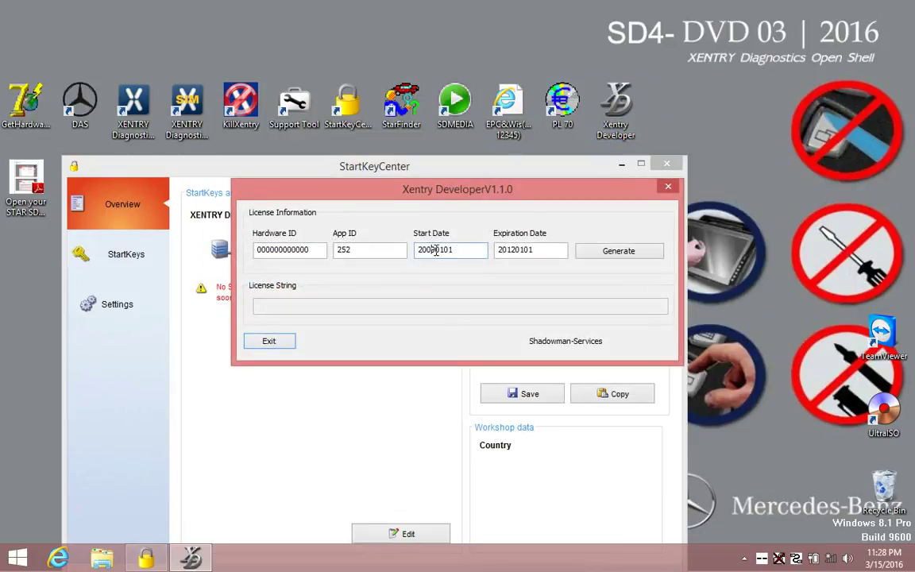
key(BackSpace)
click(514, 251)
key(BackSpace)
key(BackSpace)
text(2)
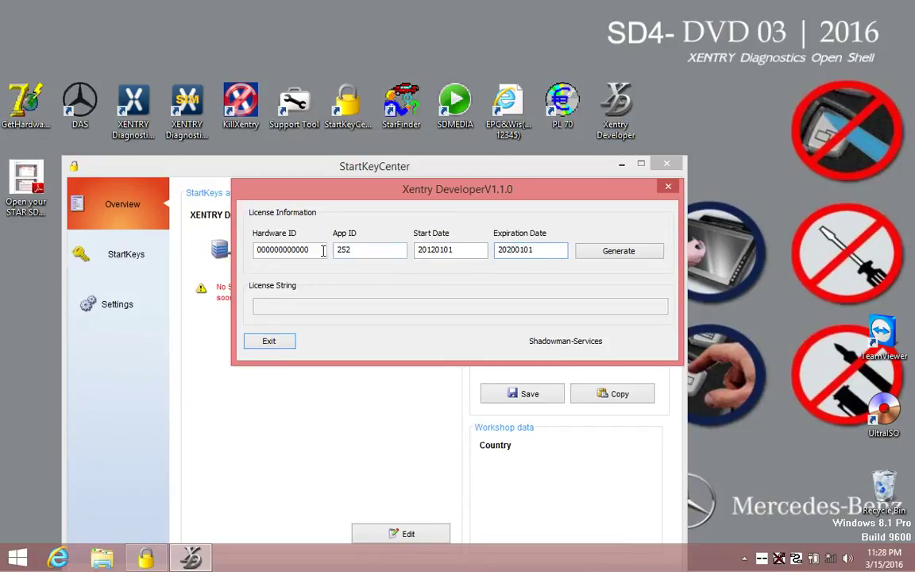
Enter the machine's Hardware ID, read from StartKey Center, into the generator.
click(319, 250)
drag(429, 197, 549, 25)
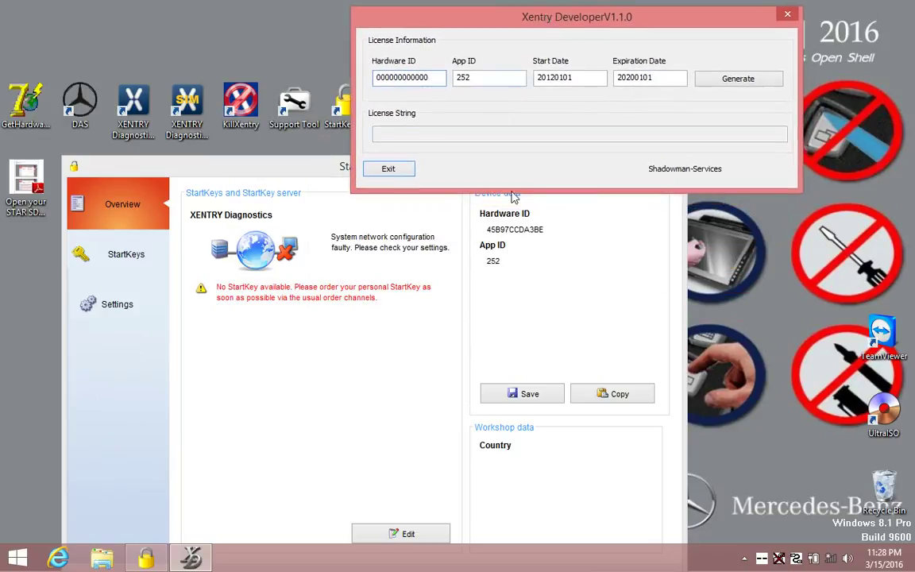
click(548, 235)
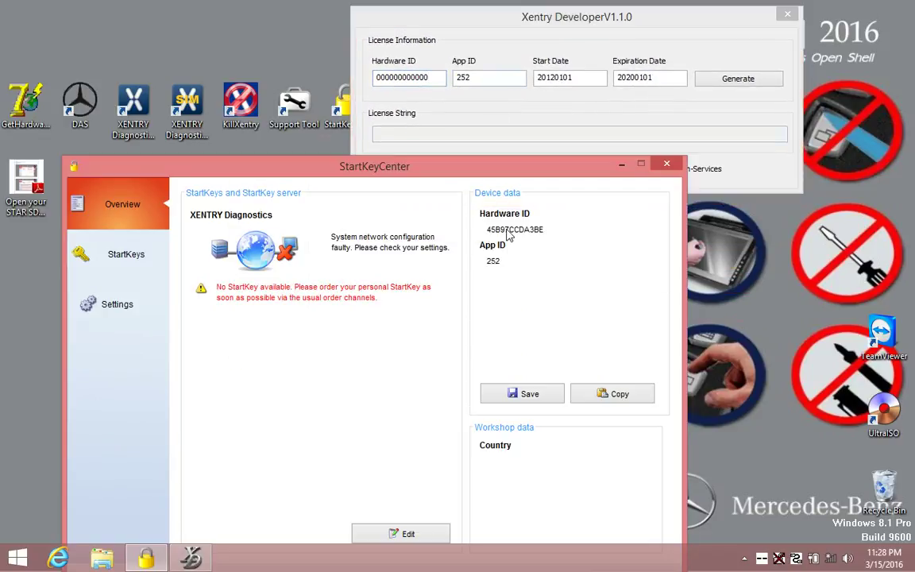
click(429, 77)
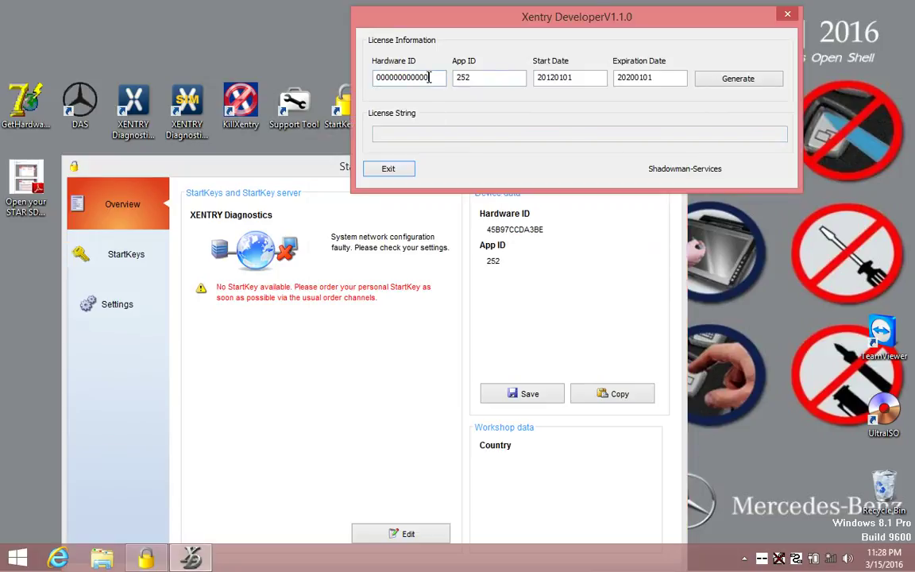
key(BackSpace)
key(BackSpace)
key(BackSpace)
key(BackSpace)
key(BackSpace)
key(BackSpace)
key(BackSpace)
key(BackSpace)
key(BackSpace)
key(BackSpace)
key(BackSpace)
text(45B97CCDA)
Generate the licence string, copy it, and close Xentry Developer.
click(714, 78)
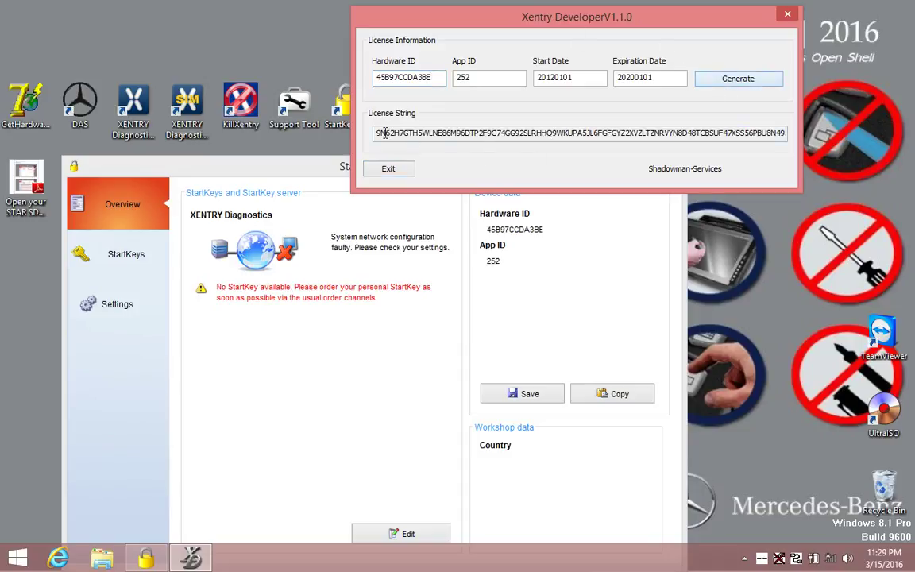
drag(376, 133, 800, 139)
right_click(769, 139)
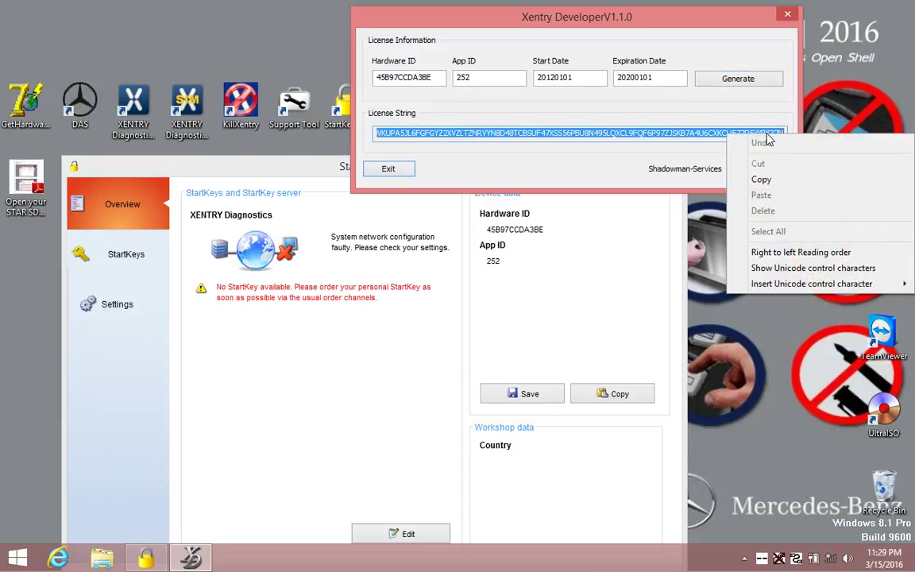
click(774, 180)
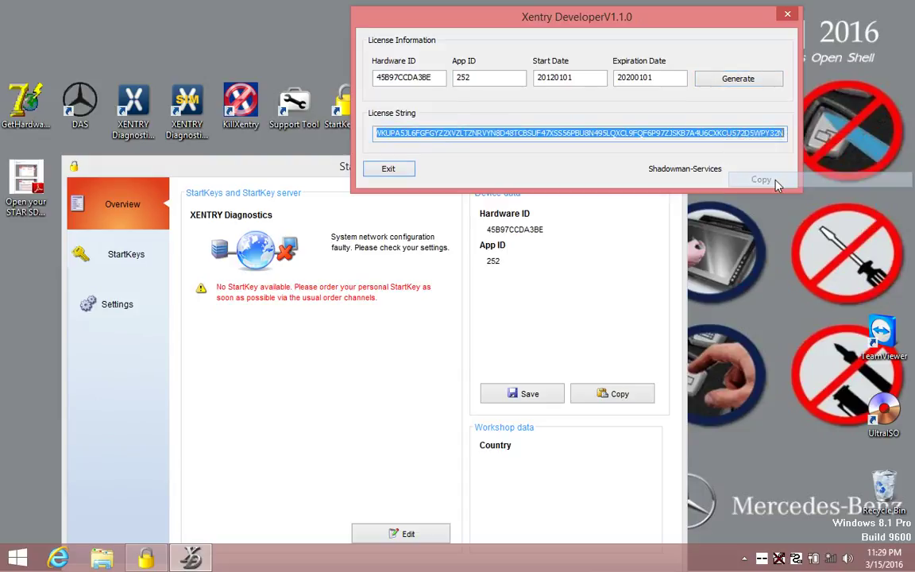
click(787, 16)
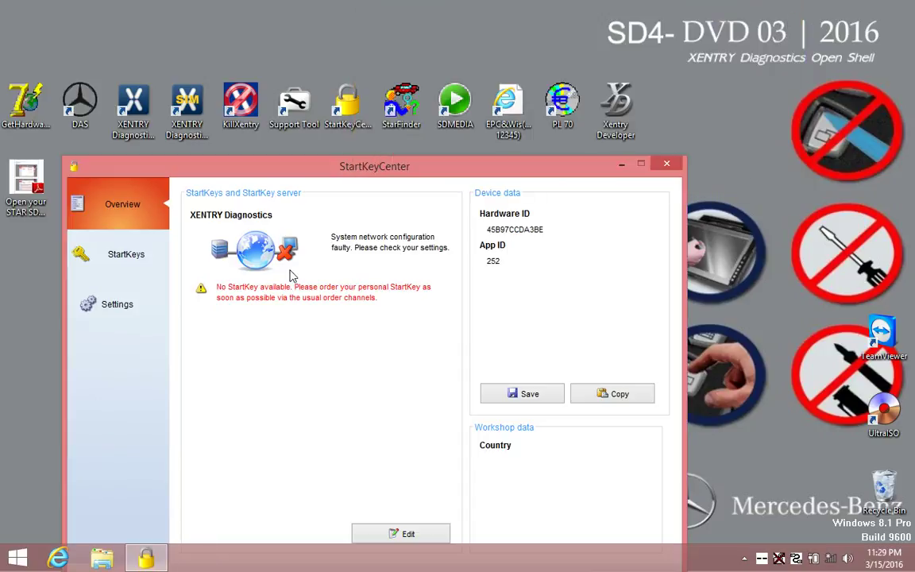
Paste and save the licence as a StartKey valid 01.01.2012–01.01.2020, then close StartKey Center.
click(125, 262)
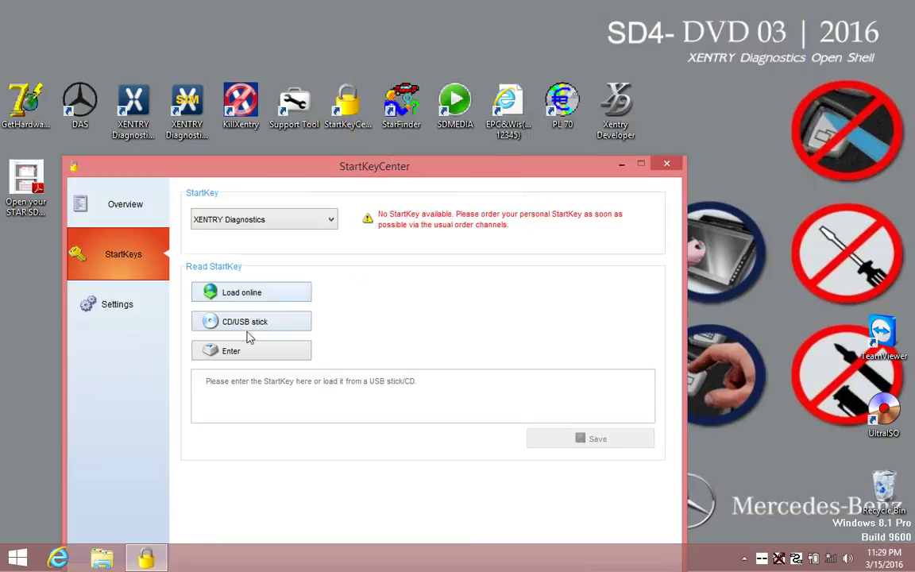
click(252, 351)
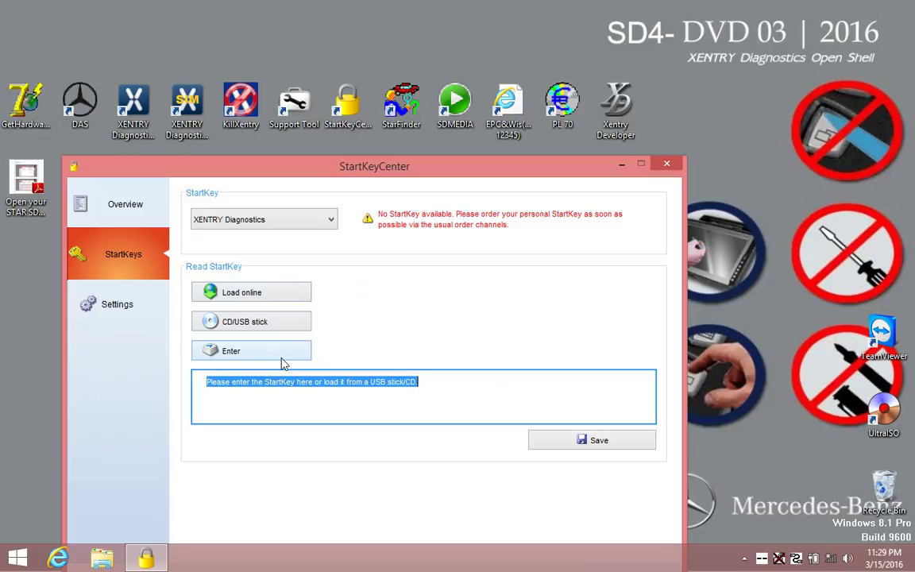
key(Delete)
key(ctrl+v)
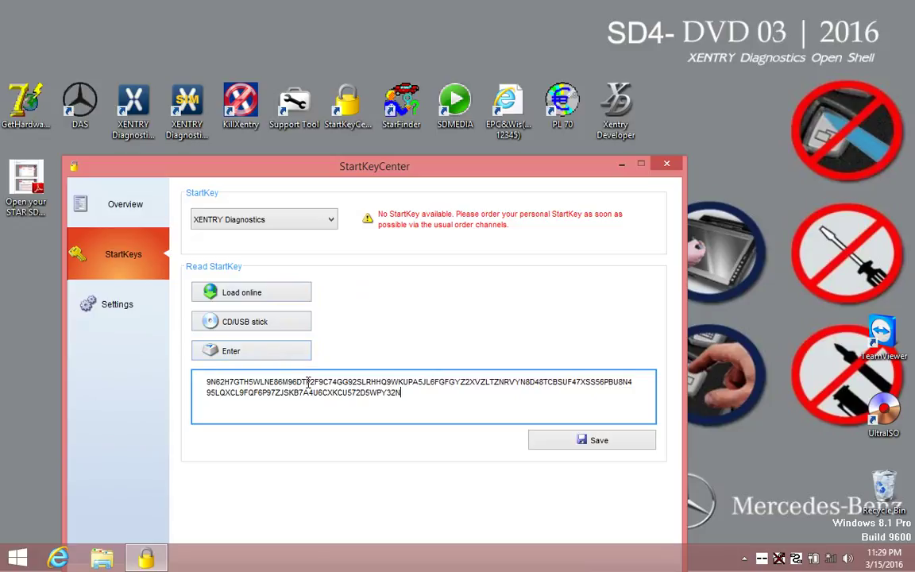
click(587, 440)
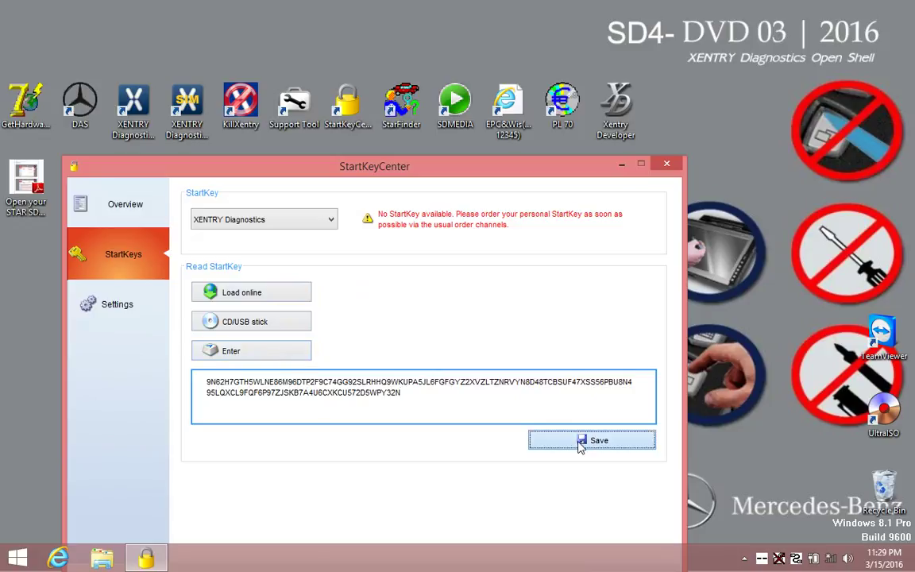
click(374, 404)
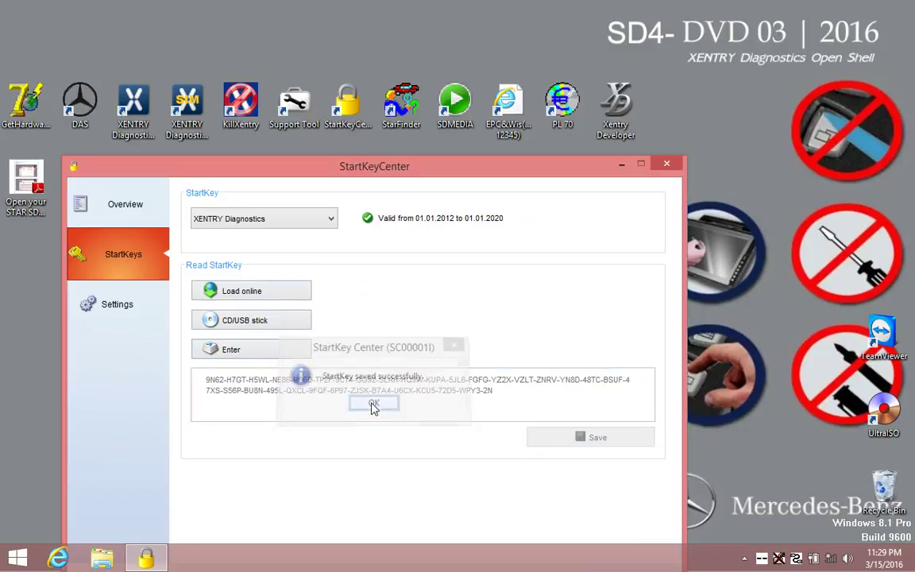
drag(504, 219, 391, 220)
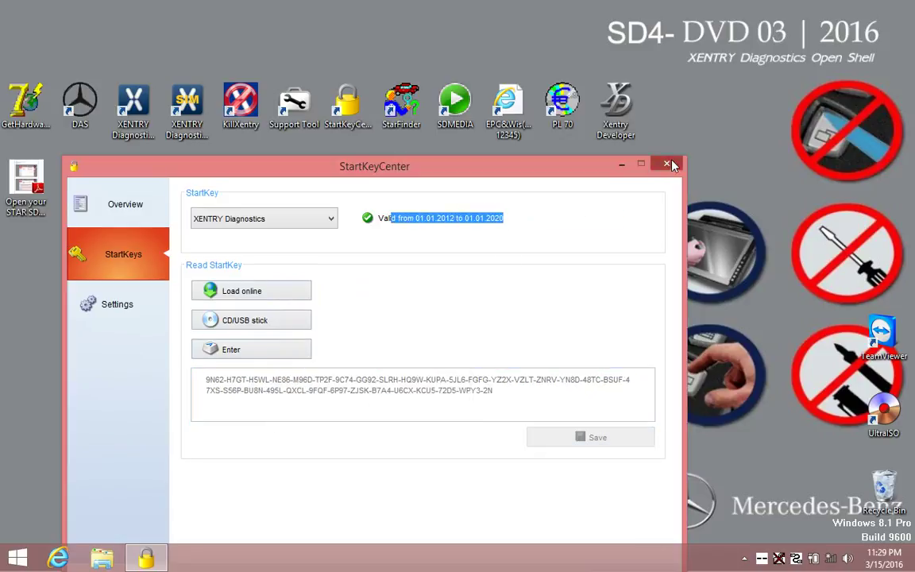
click(667, 164)
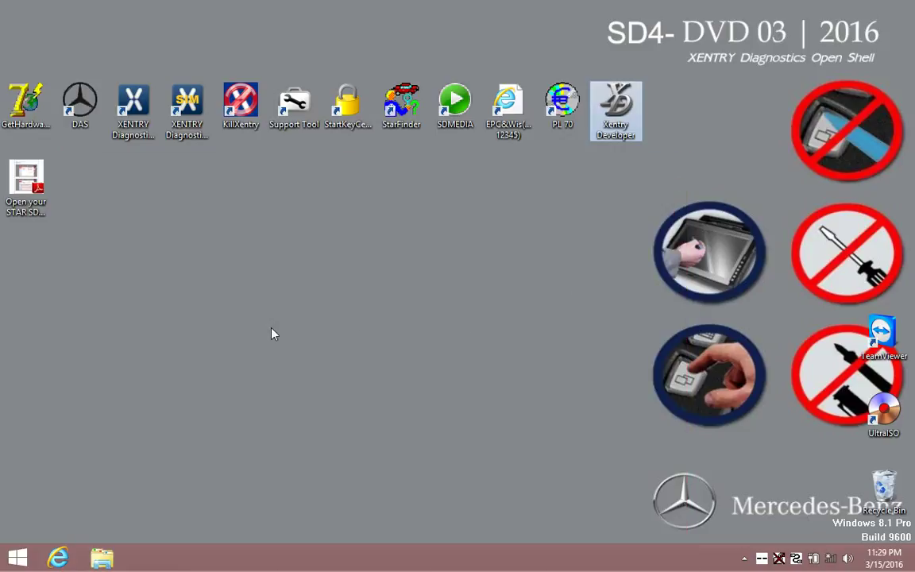
Browse from This PC through Local Disk (C:) and ProgramData into the LicDir folder.
click(101, 559)
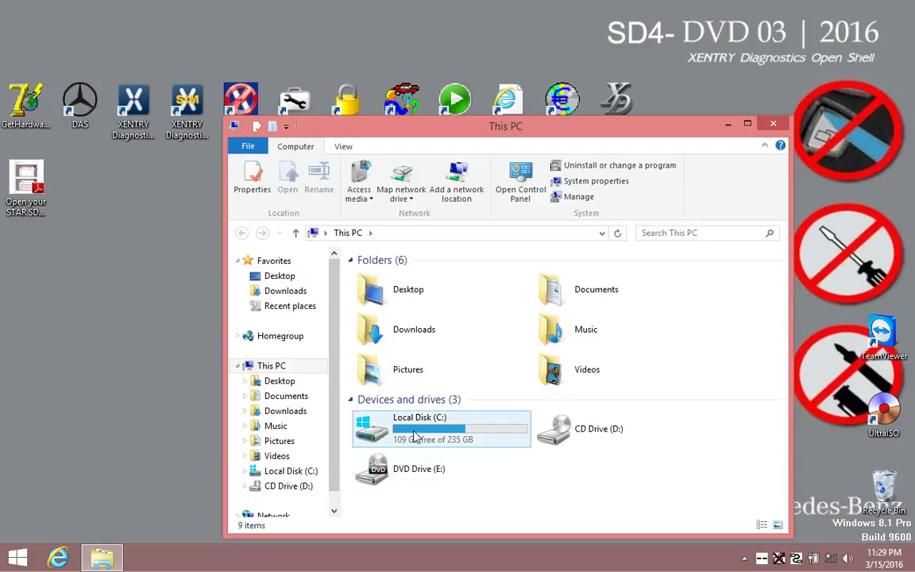
click(416, 436)
right_click(416, 436)
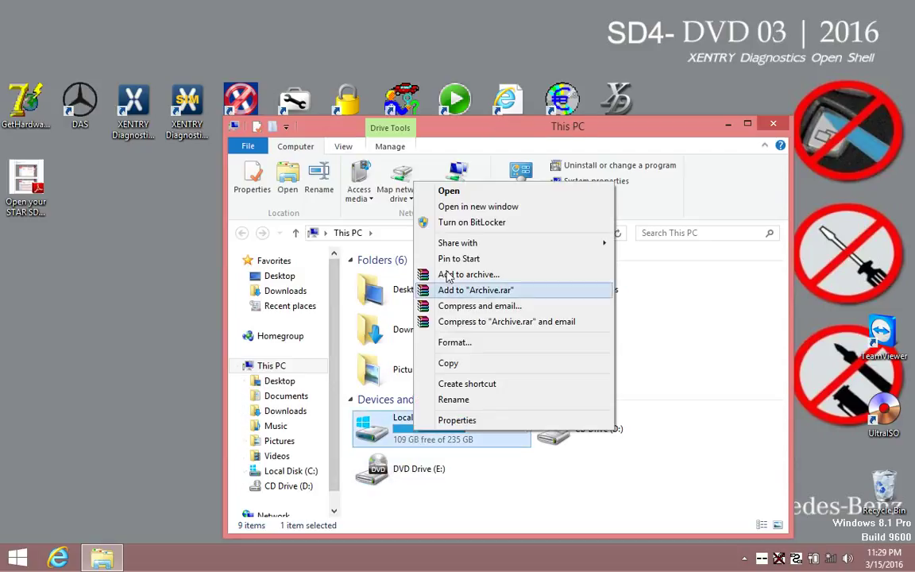
click(450, 197)
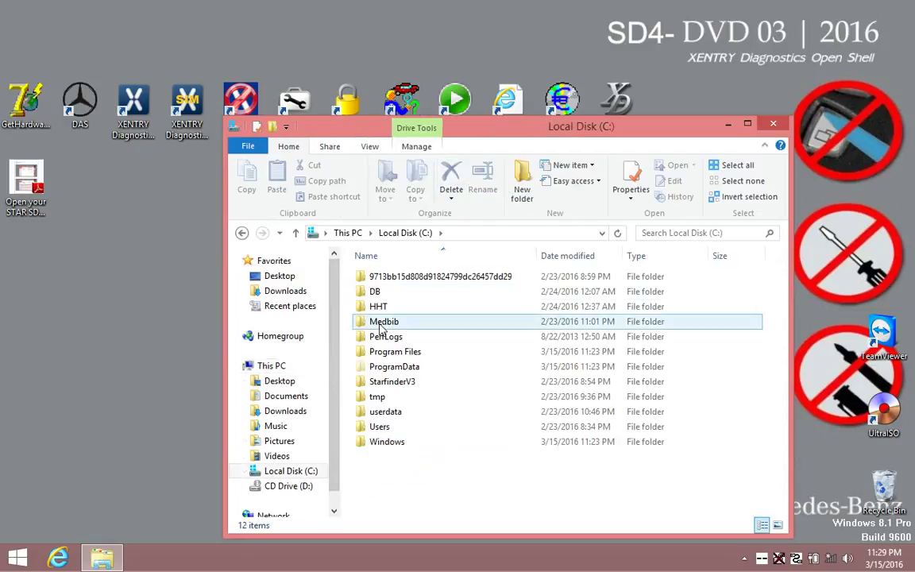
right_click(391, 368)
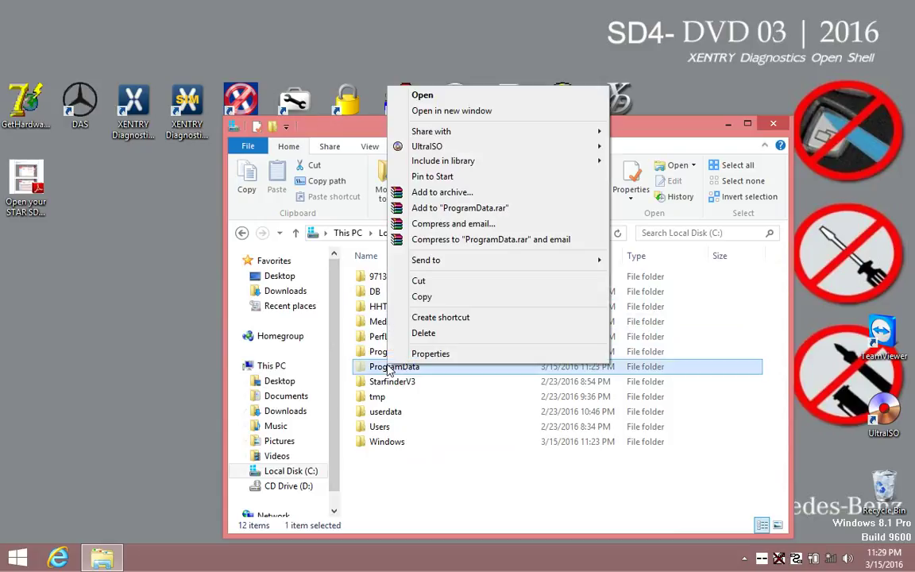
click(401, 94)
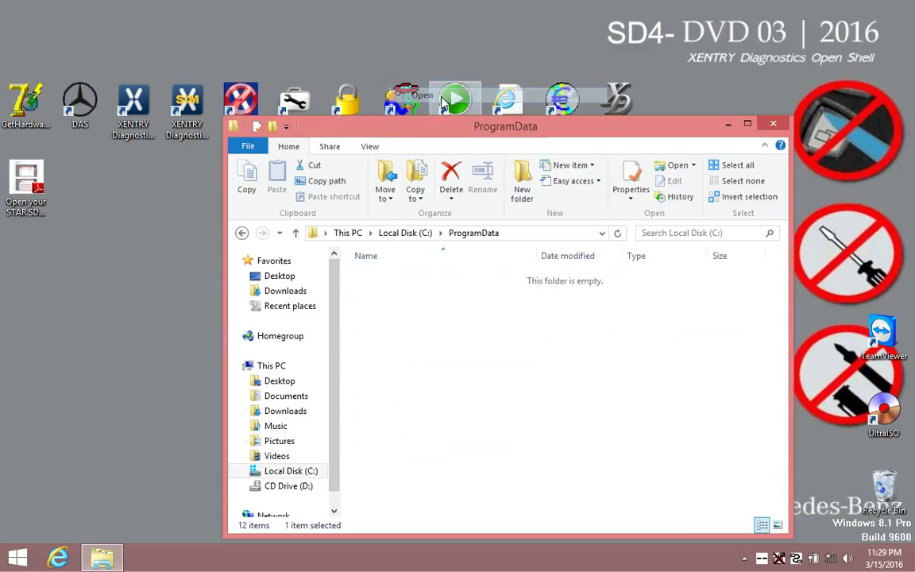
right_click(380, 338)
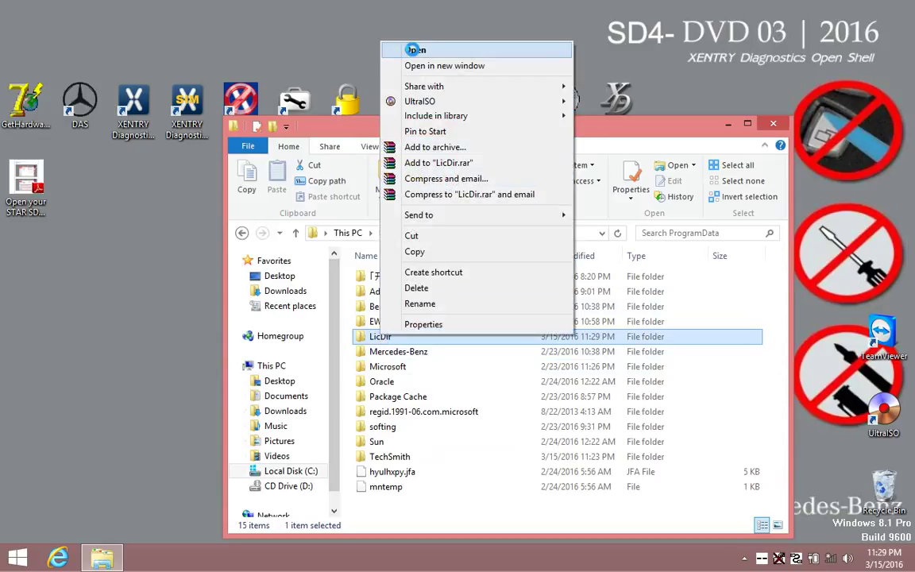
click(413, 49)
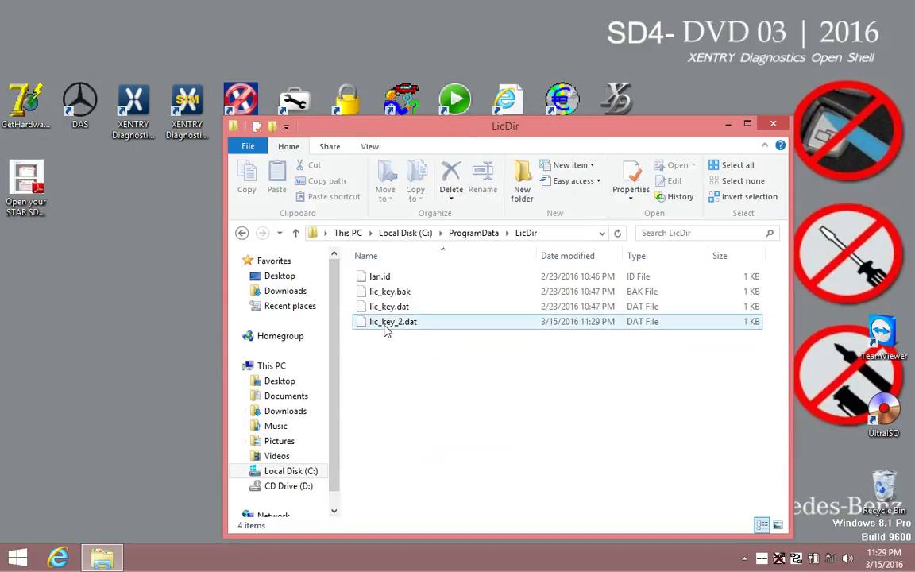
Duplicate lic_key_2.dat and rename the copy to lic_key_2.x4711, accepting the extension change.
right_click(384, 325)
click(389, 455)
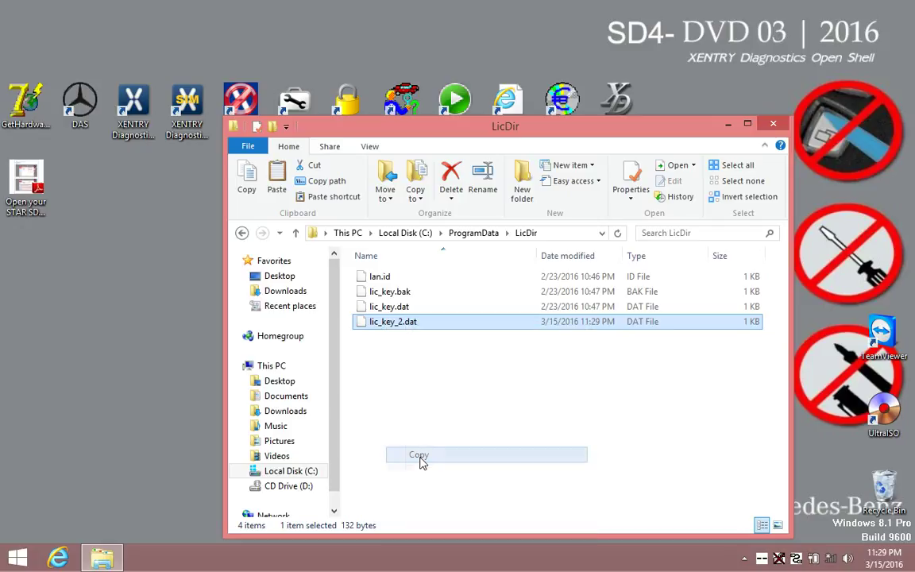
right_click(393, 364)
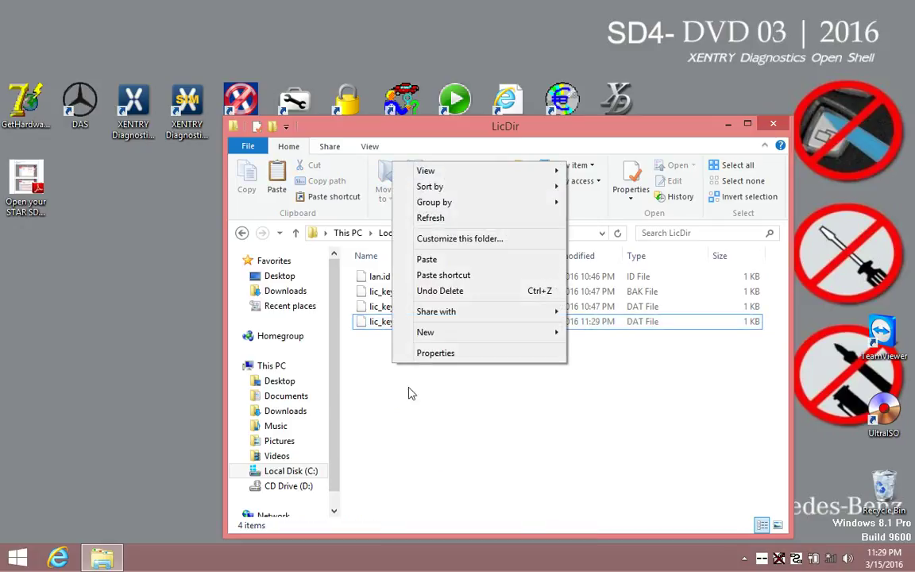
click(428, 259)
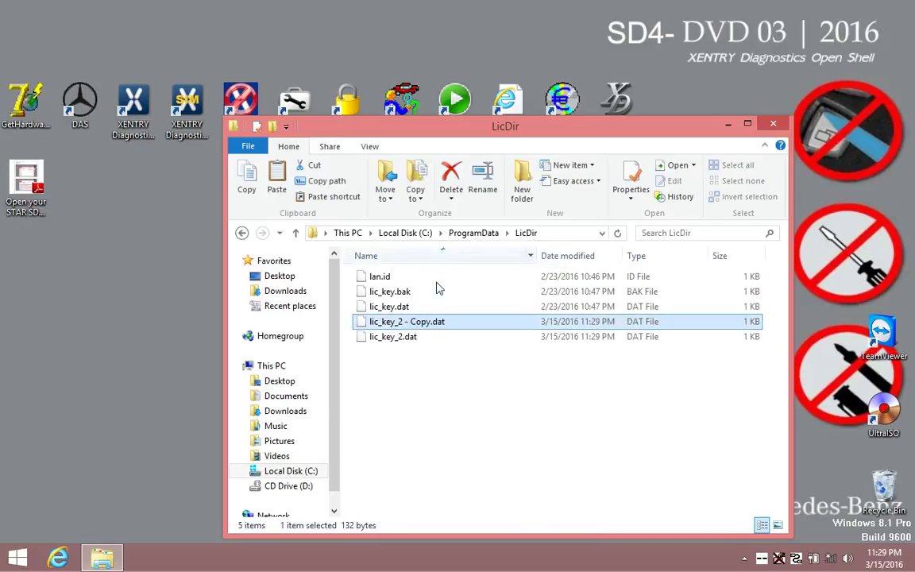
click(437, 322)
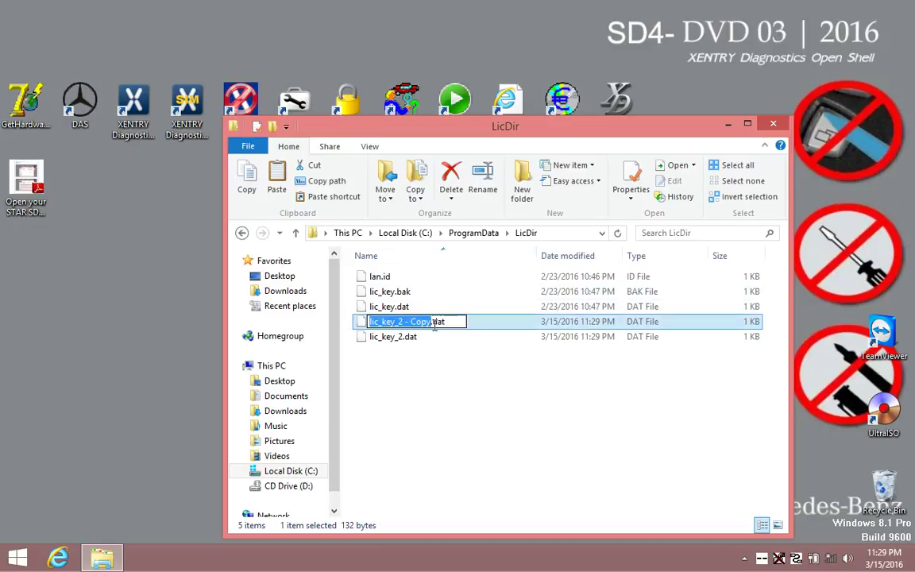
drag(430, 322, 410, 322)
key(BackSpace)
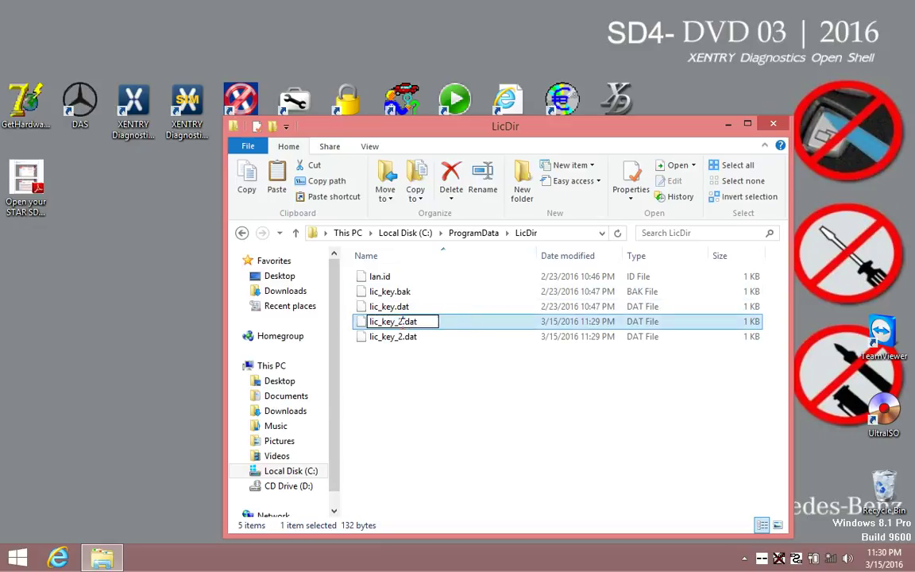
key(BackSpace)
key(BackSpace)
key(BackSpace)
text(x4711)
key(Return)
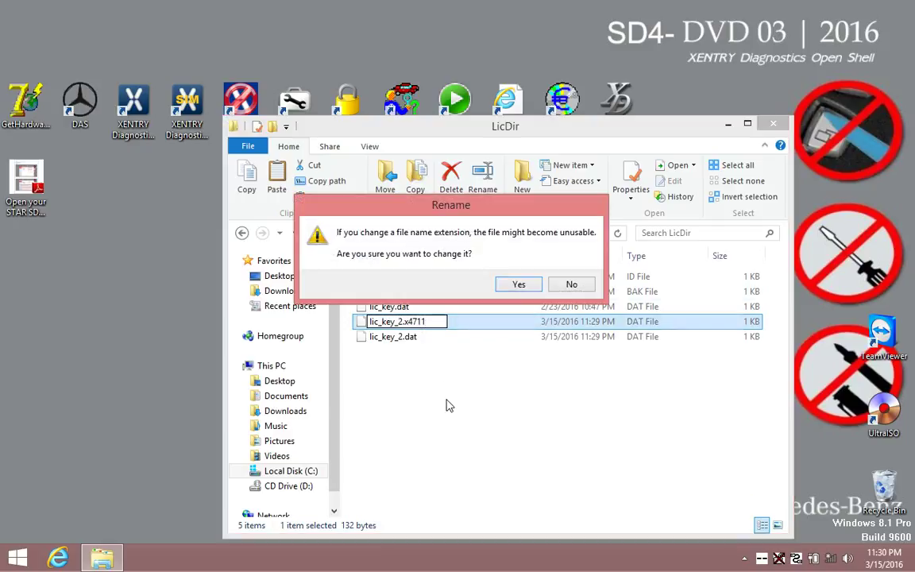
click(517, 286)
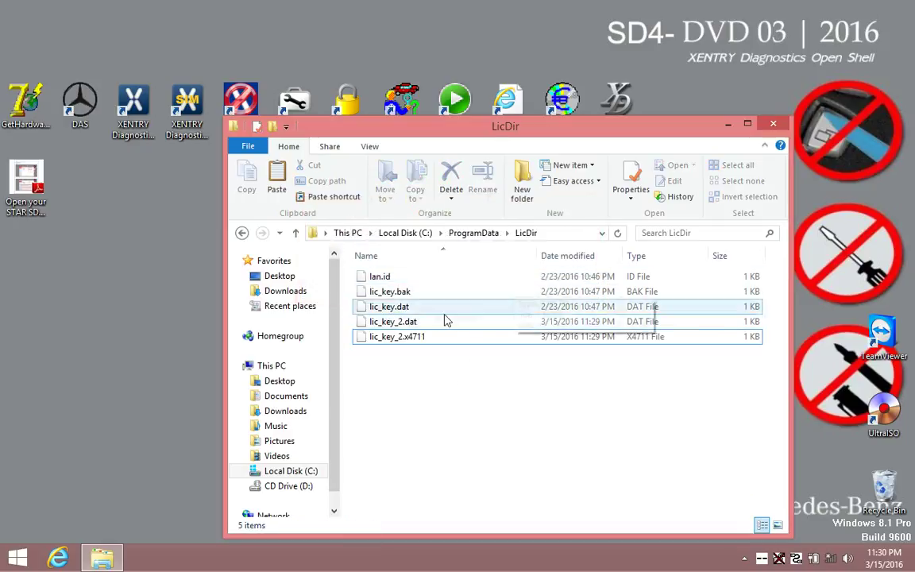
Mark lic_key_2.x4711 as read-only in its Properties.
right_click(379, 340)
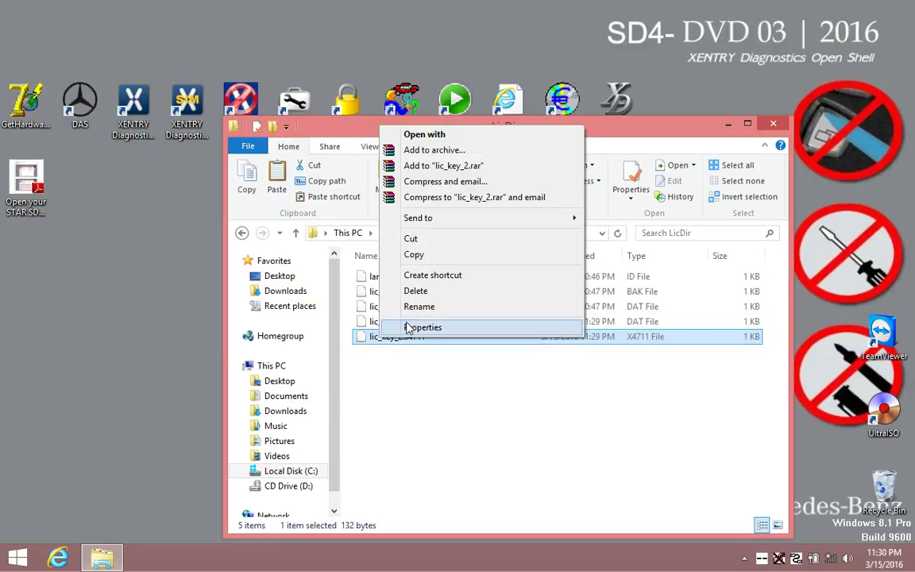
click(411, 328)
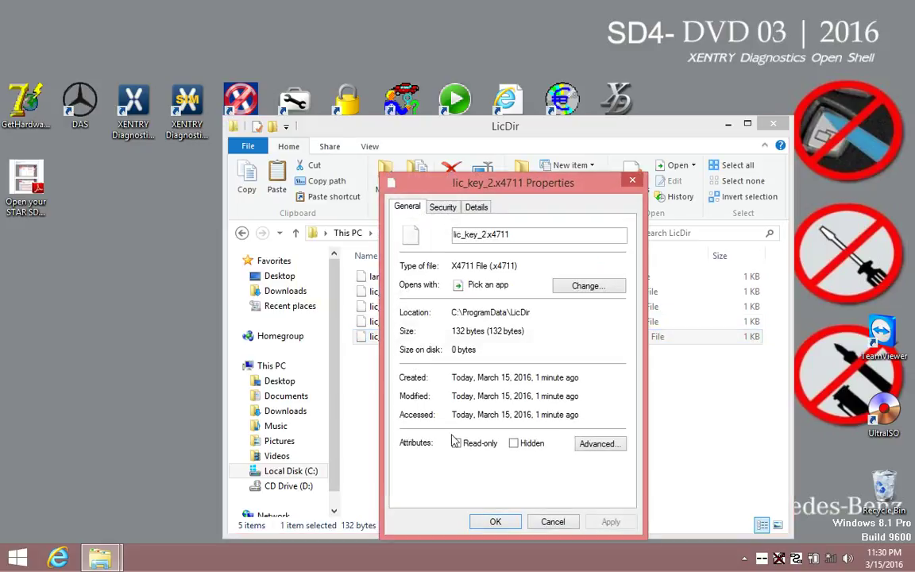
click(456, 444)
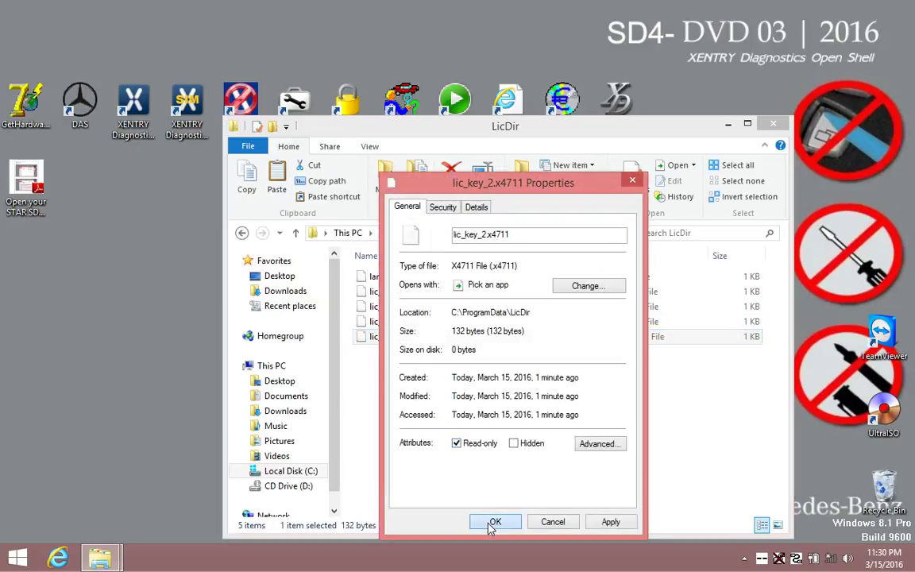
click(492, 522)
click(460, 449)
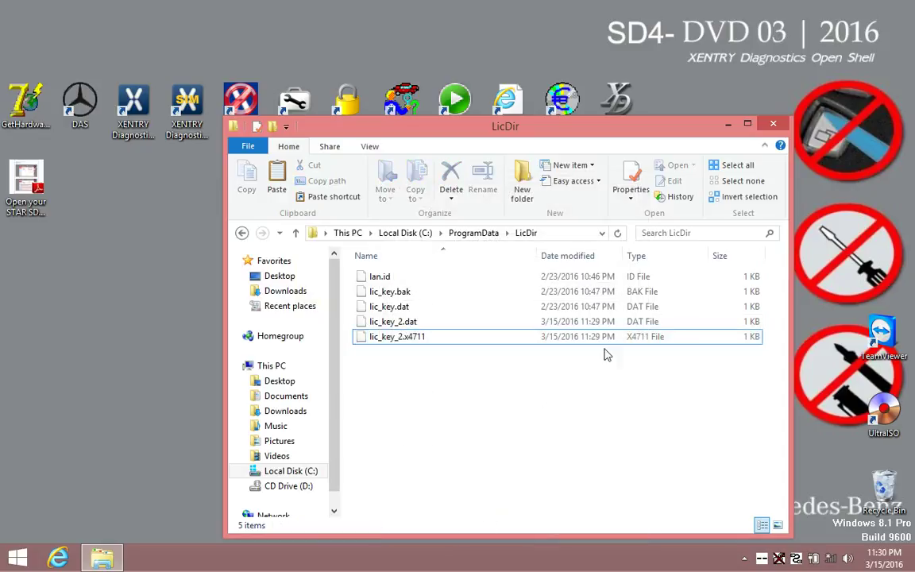
Close Explorer, start XENTRY Diagnostics OpenShell to the Brand selection screen, then quit it.
click(773, 123)
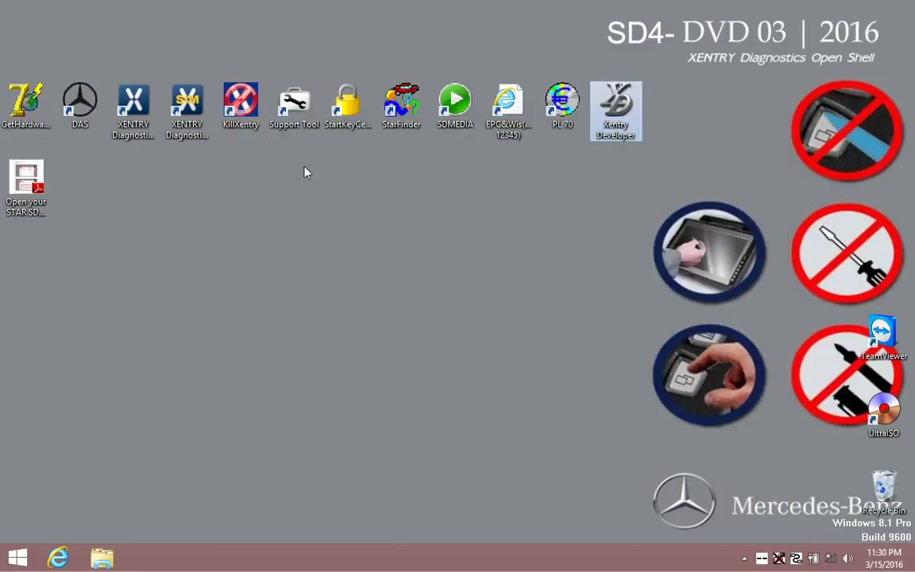
right_click(135, 109)
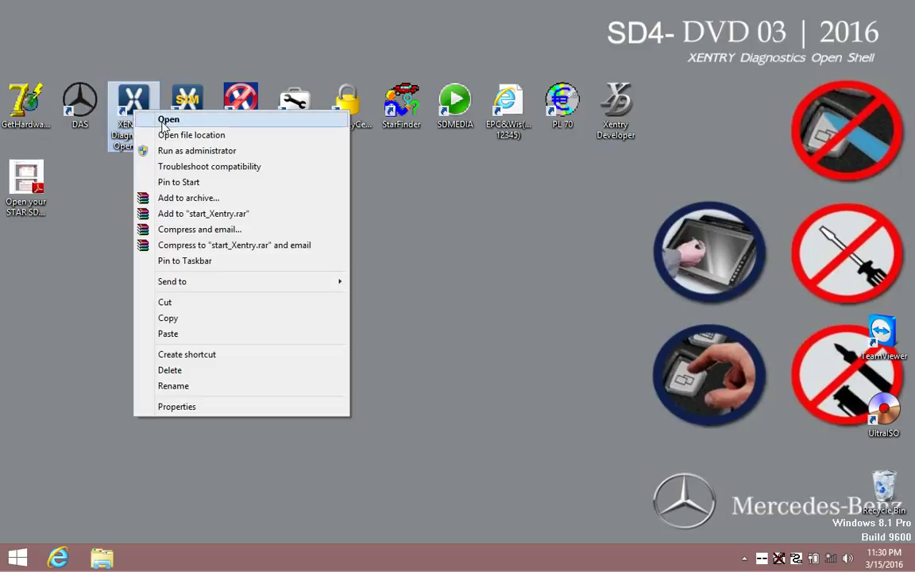
click(161, 120)
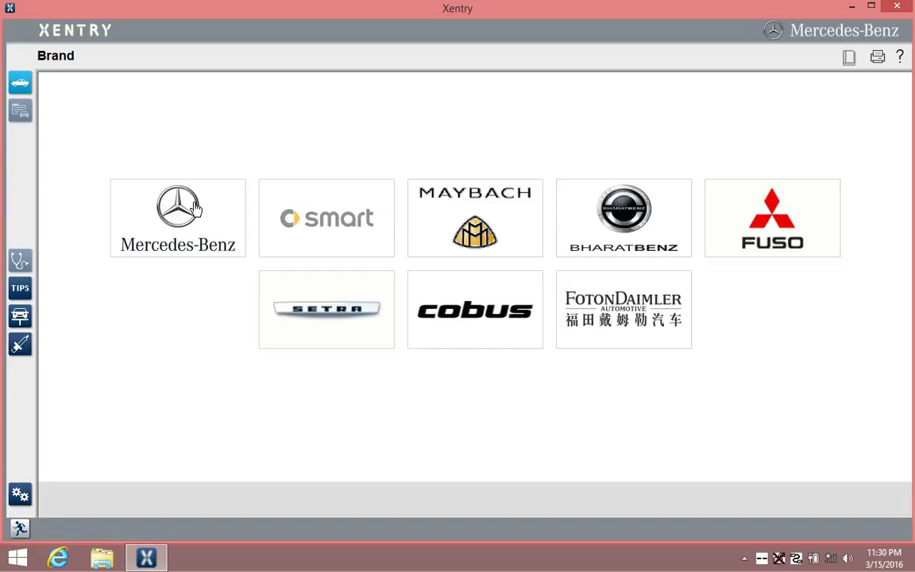
click(895, 10)
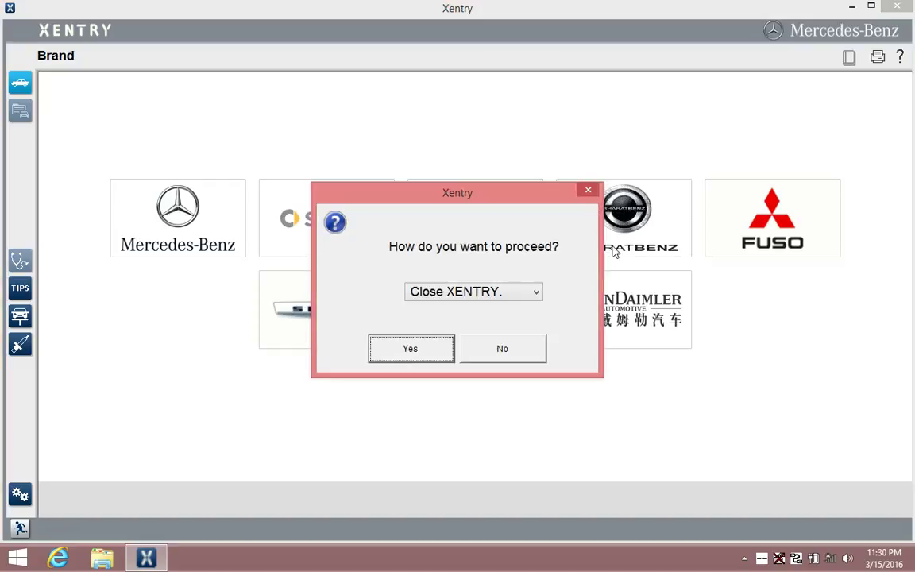
click(425, 352)
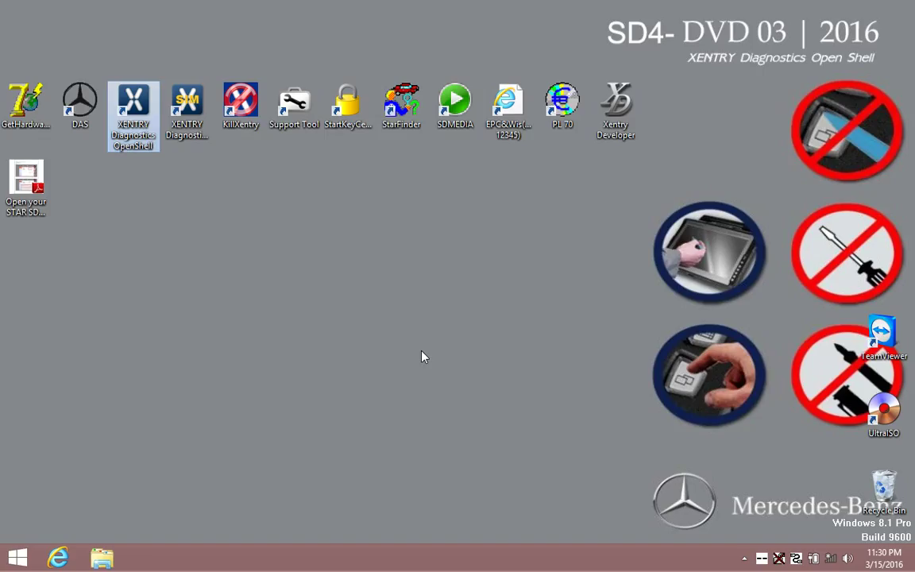
Create a new text document named 'key' on the desktop and open it in Notepad.
right_click(291, 263)
mouse_move(340, 373)
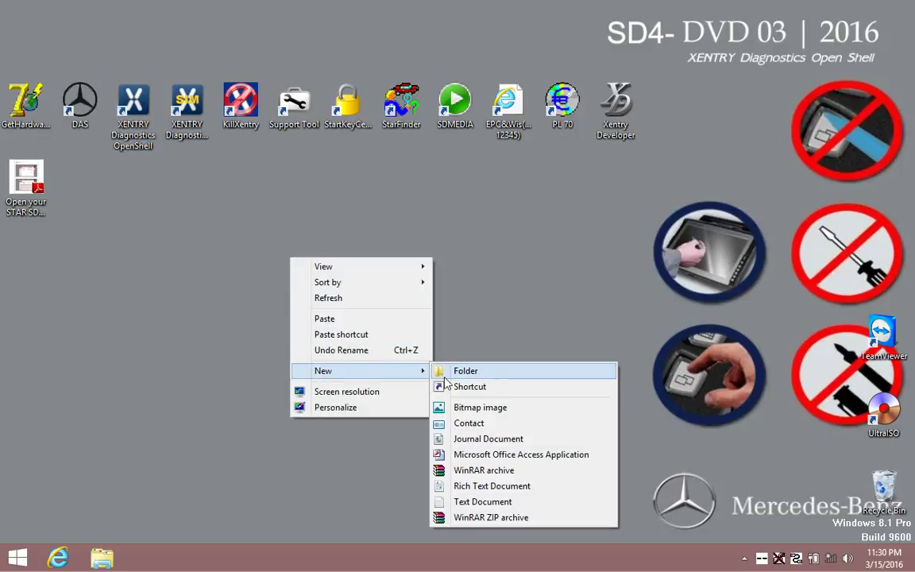
click(481, 501)
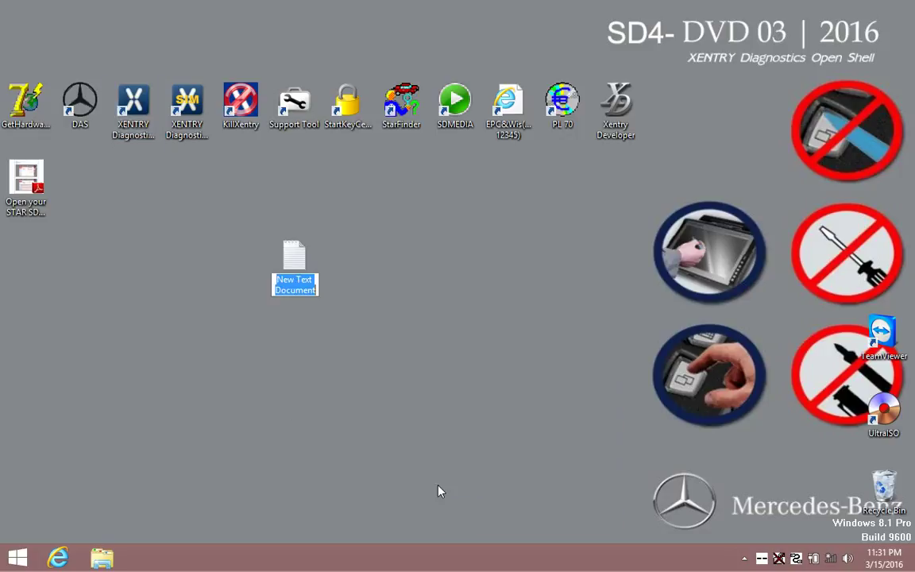
text(key)
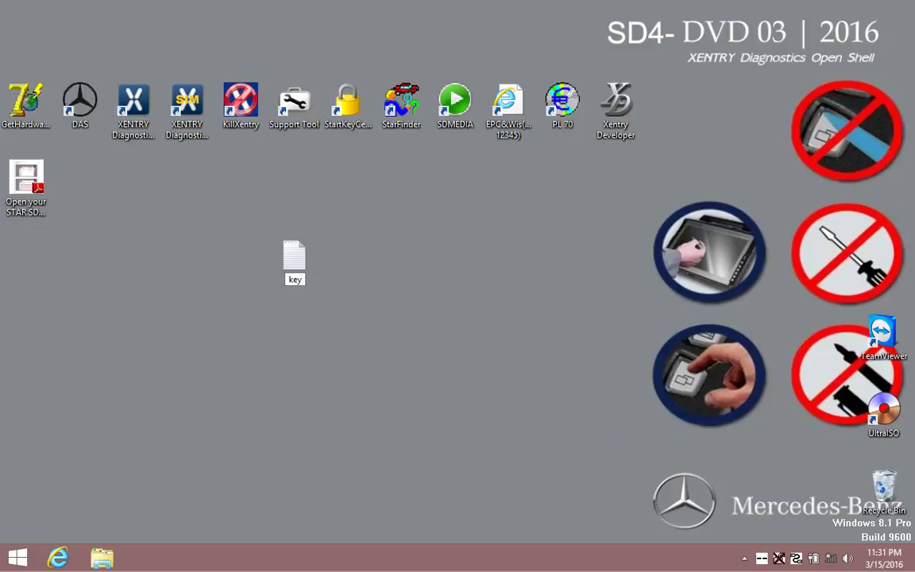
key(Return)
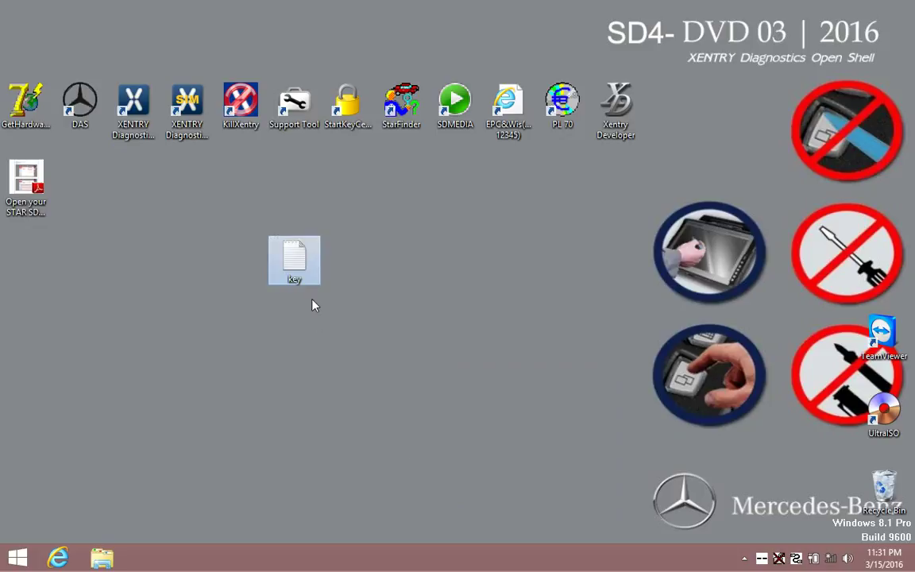
right_click(307, 262)
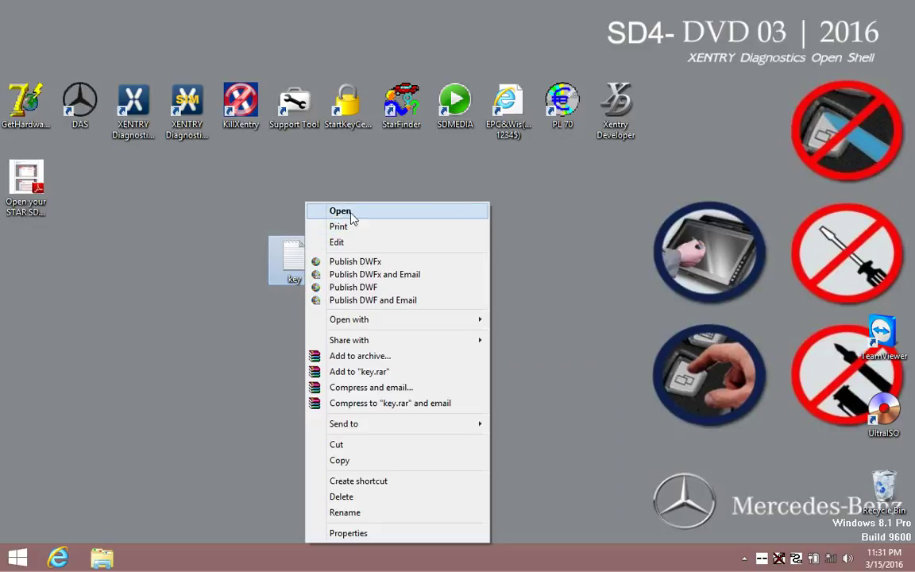
click(351, 212)
drag(317, 87, 267, 176)
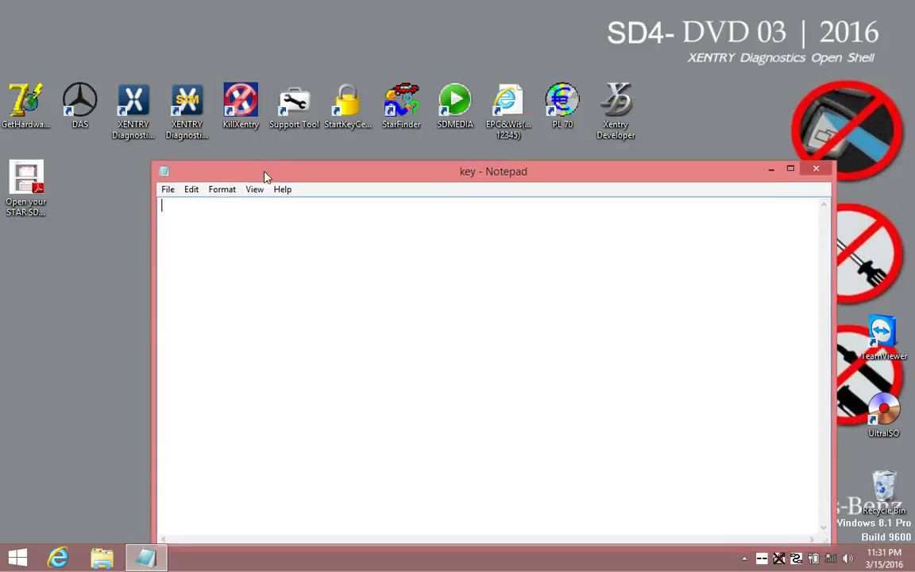
Run GetHardwareID, copy the hardware ID, and paste it into the key note.
click(28, 99)
right_click(30, 98)
click(67, 107)
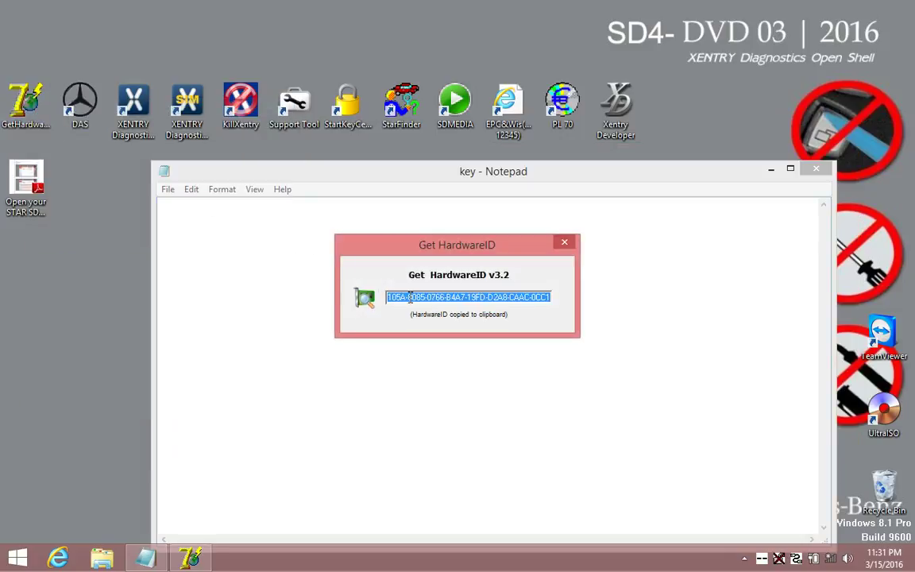
right_click(412, 297)
click(435, 344)
click(242, 252)
right_click(242, 252)
click(285, 305)
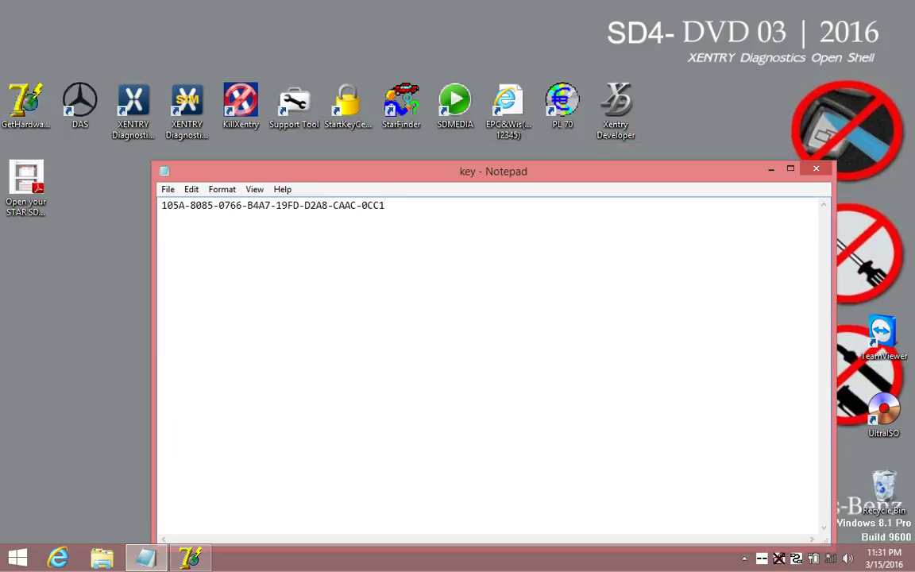
Minimize the key note and close the Get HardwareID tool.
click(770, 170)
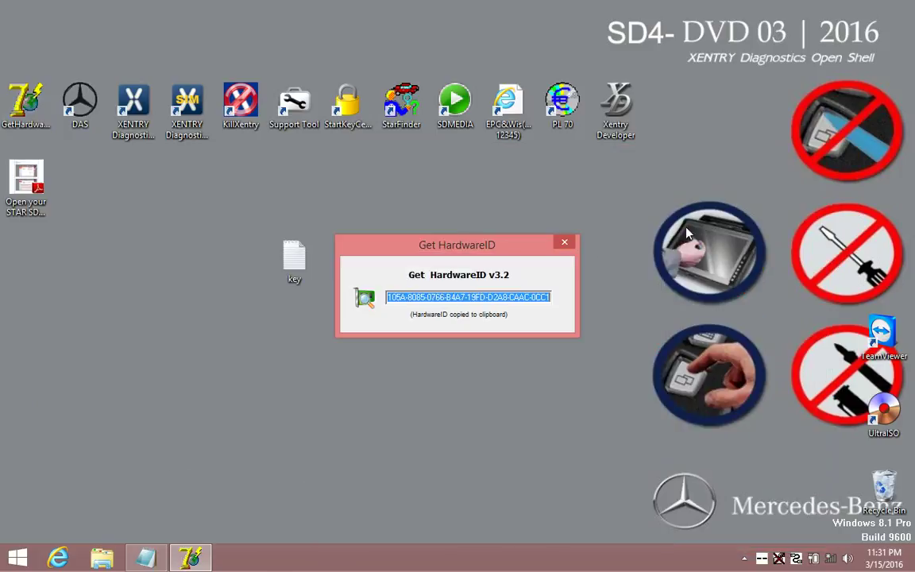
click(564, 240)
click(507, 99)
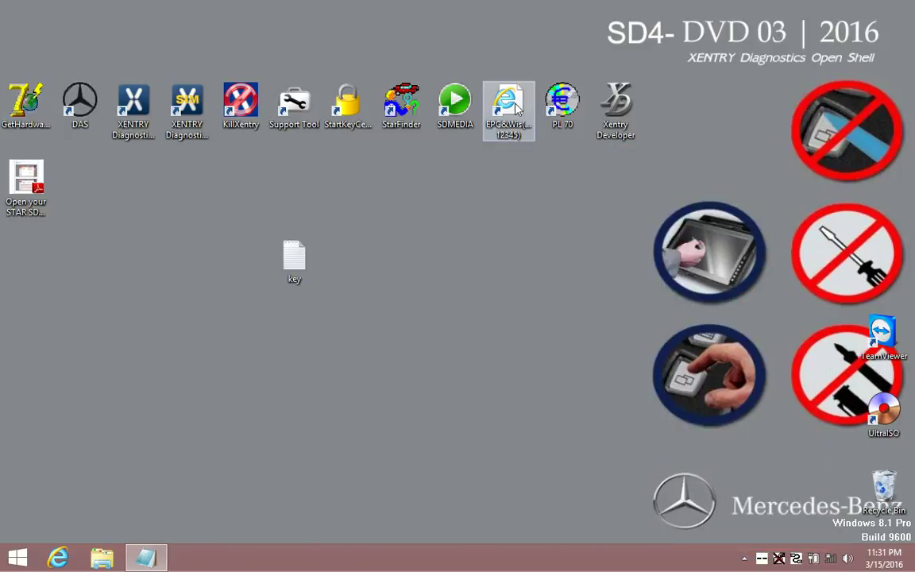
Launch EPC and WIS, maximize the browser, and log in as admin with the account password.
right_click(517, 105)
click(548, 114)
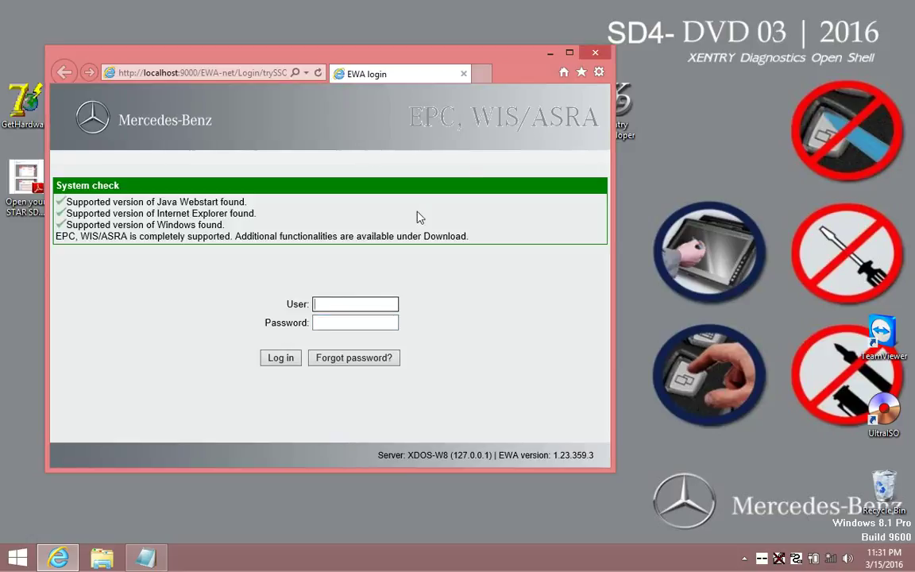
click(569, 52)
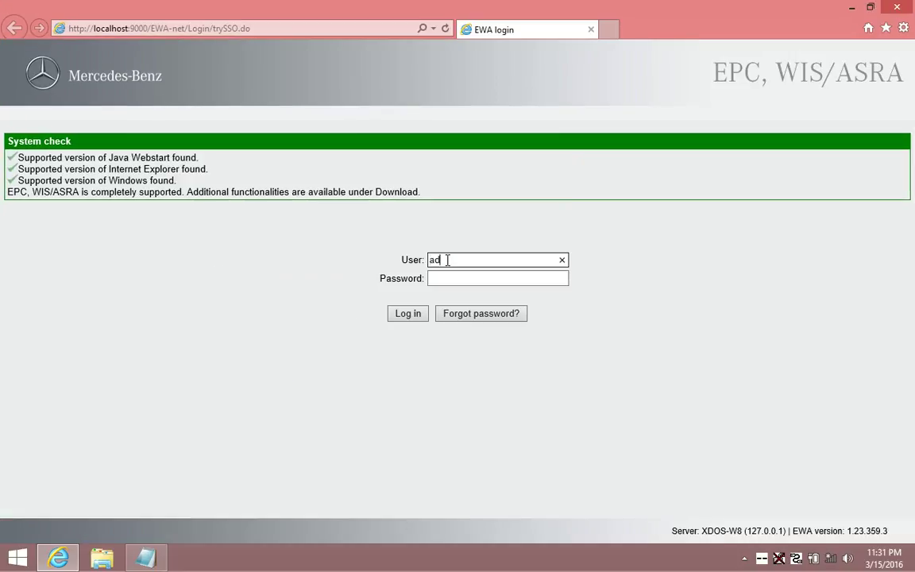
click(447, 260)
text(admin)
click(458, 276)
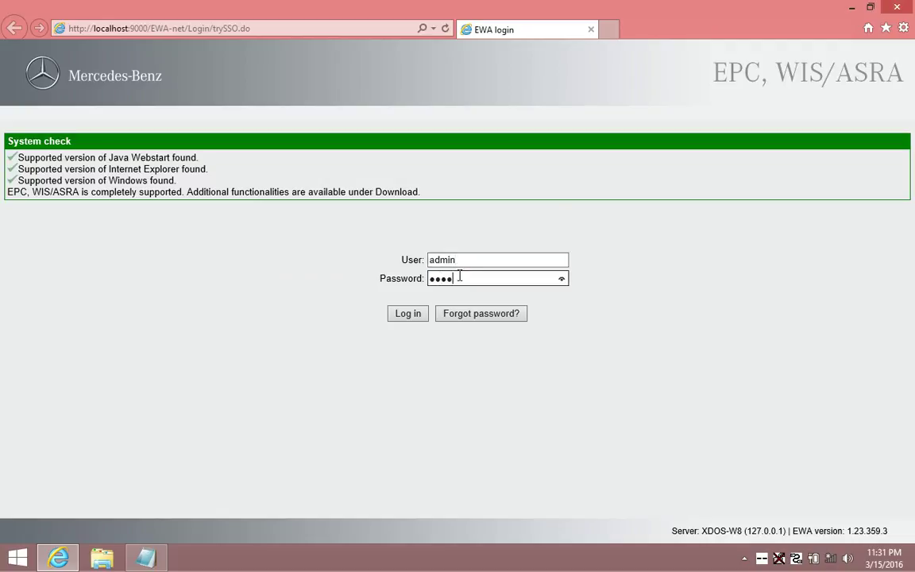
text(12345)
click(561, 279)
click(561, 279)
click(409, 315)
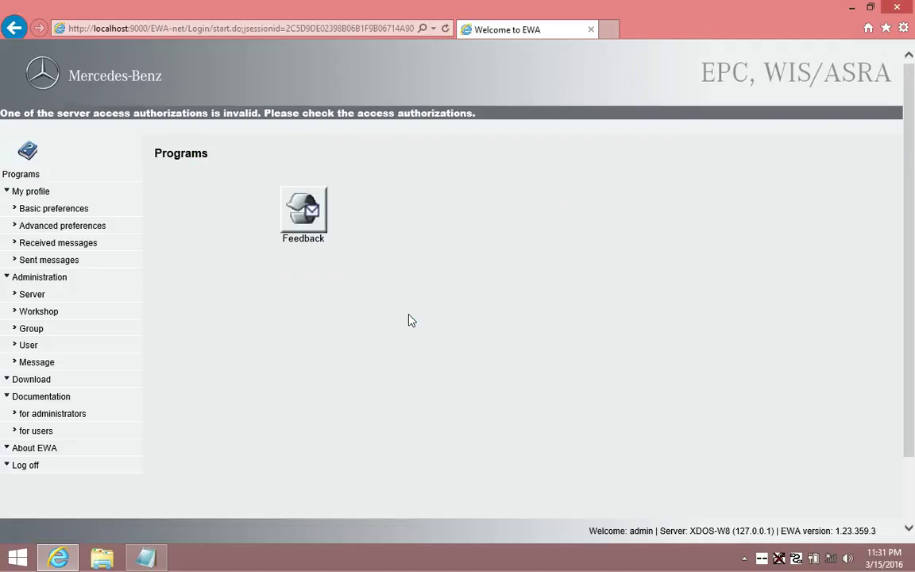
Open Administration > Server > Edit the access authorization and copy the LAN-ID MAC address.
click(40, 299)
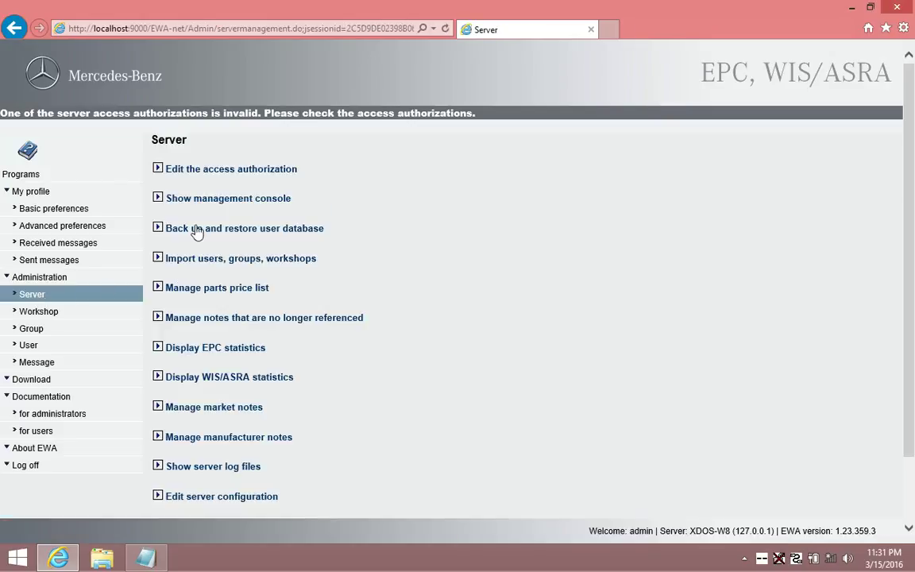
click(224, 173)
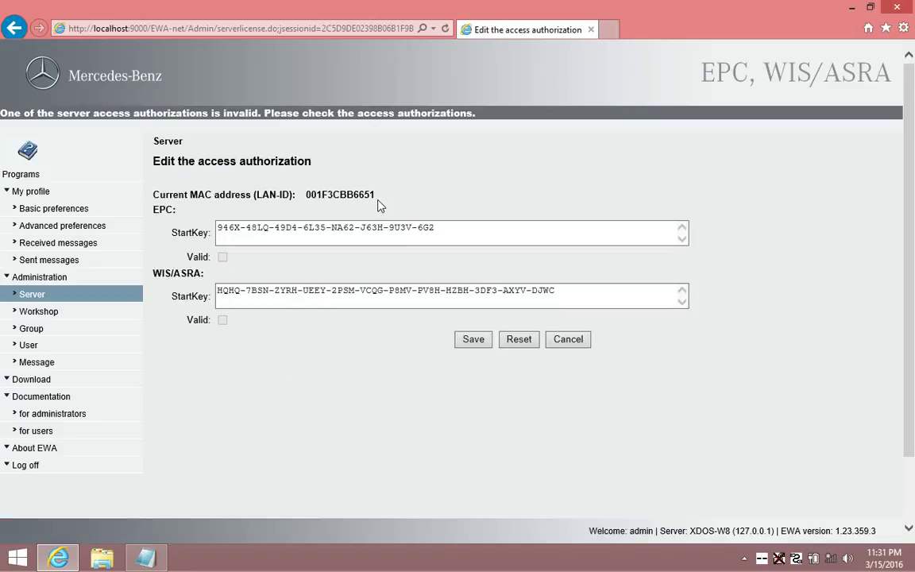
drag(377, 196, 256, 197)
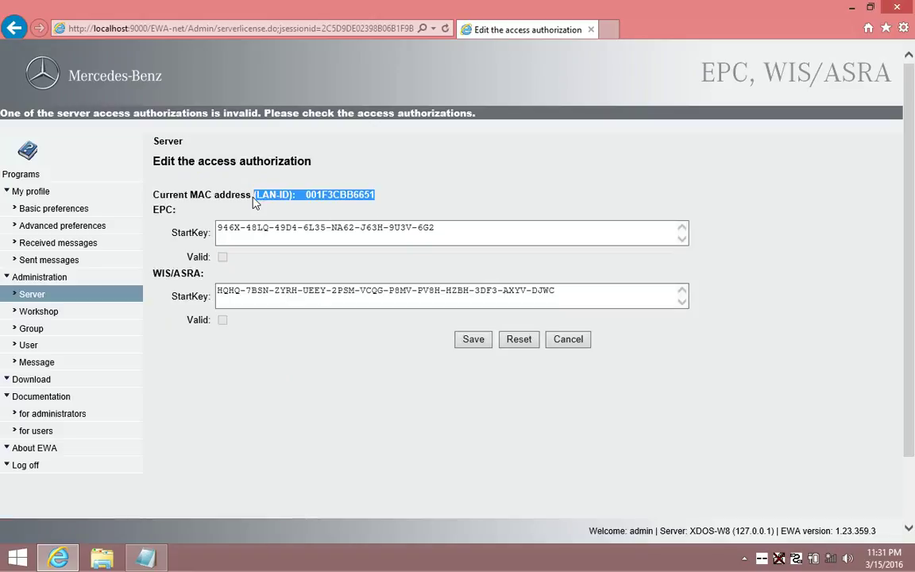
right_click(264, 203)
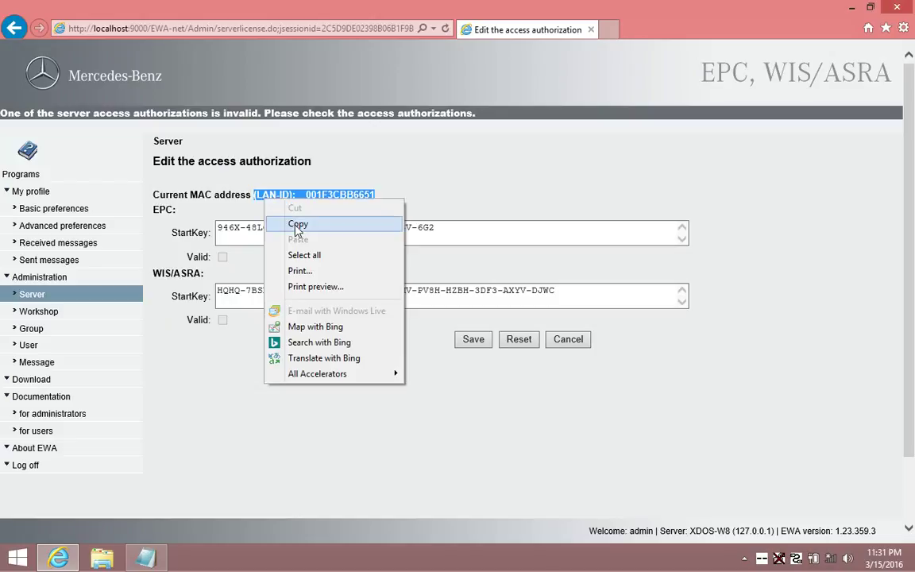
click(297, 225)
click(852, 8)
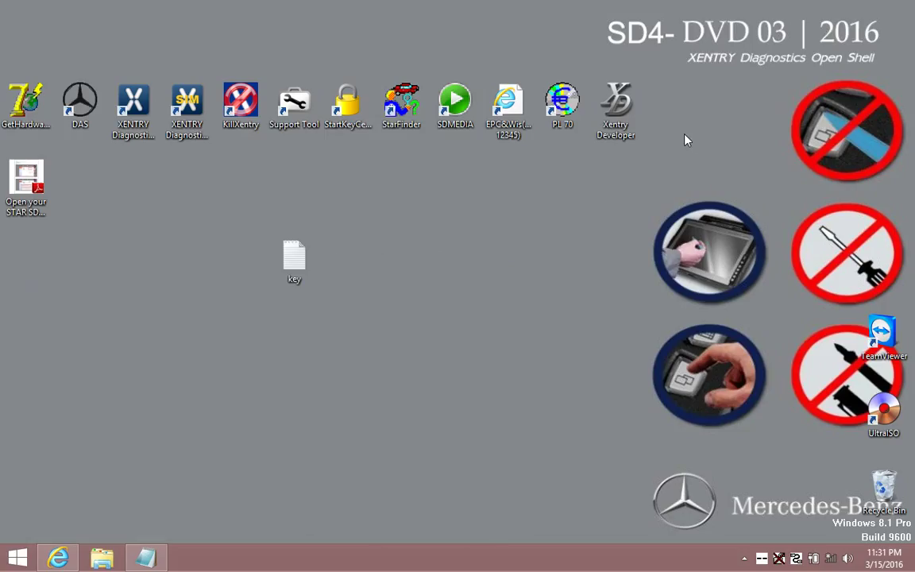
Paste the copied LAN-ID into the key note and save the key file.
click(145, 559)
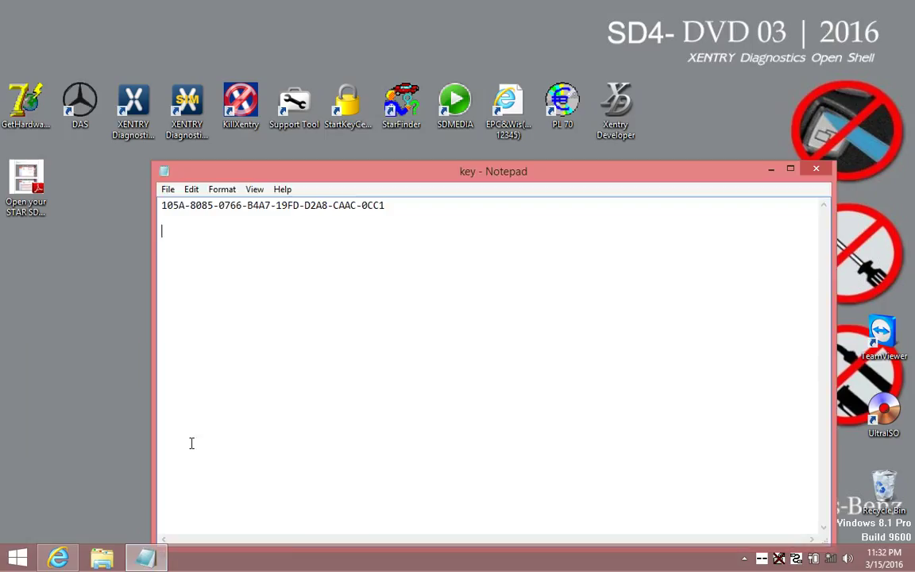
right_click(164, 251)
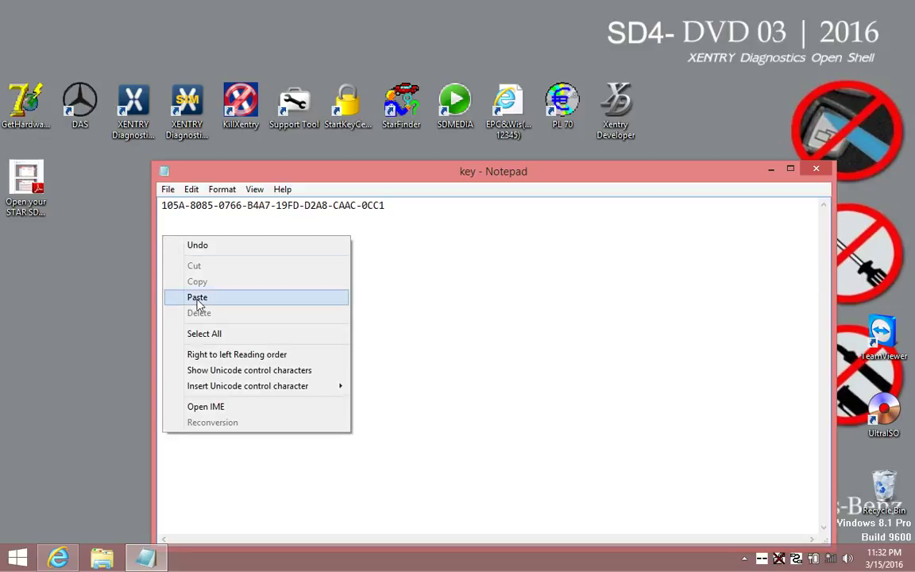
click(181, 272)
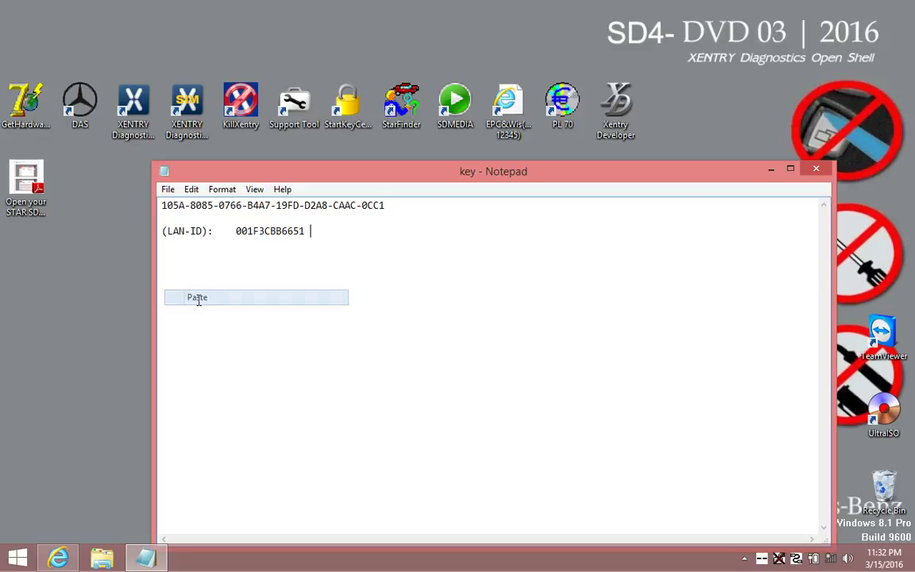
click(815, 168)
click(433, 292)
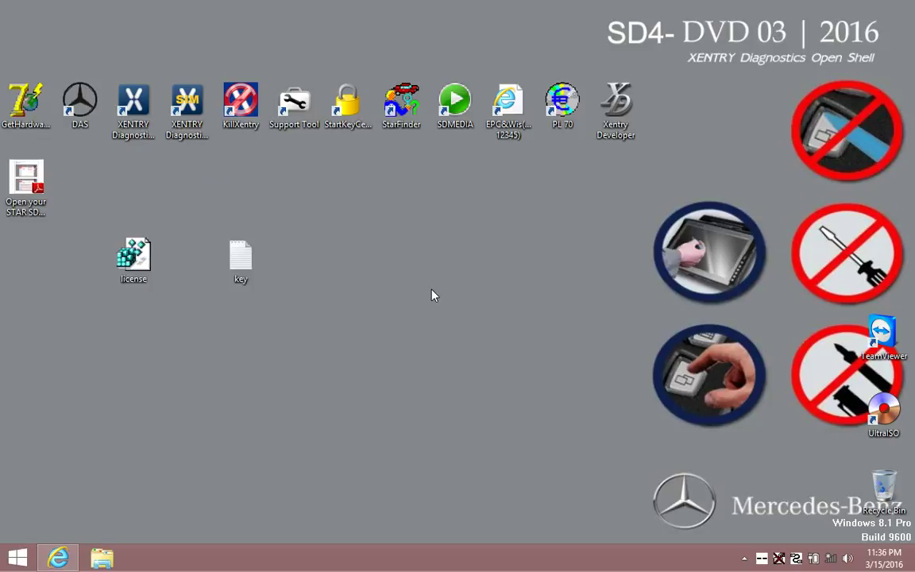
Merge license.reg into the Windows registry and confirm the success message.
right_click(129, 254)
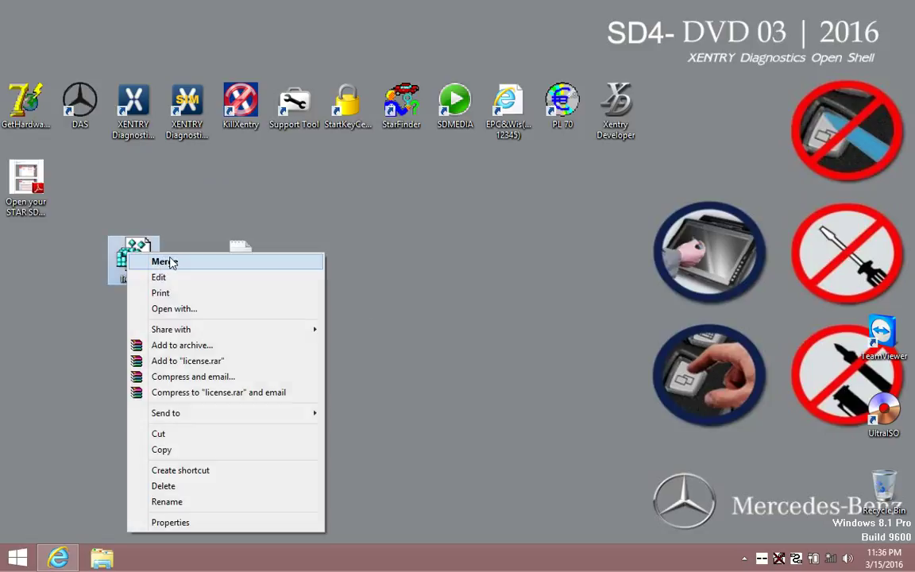
click(176, 264)
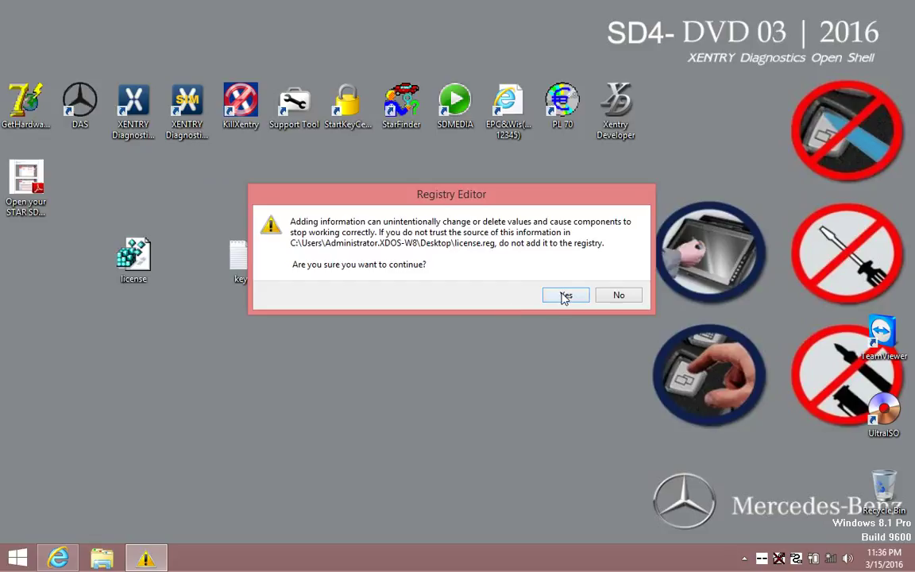
click(561, 295)
click(615, 279)
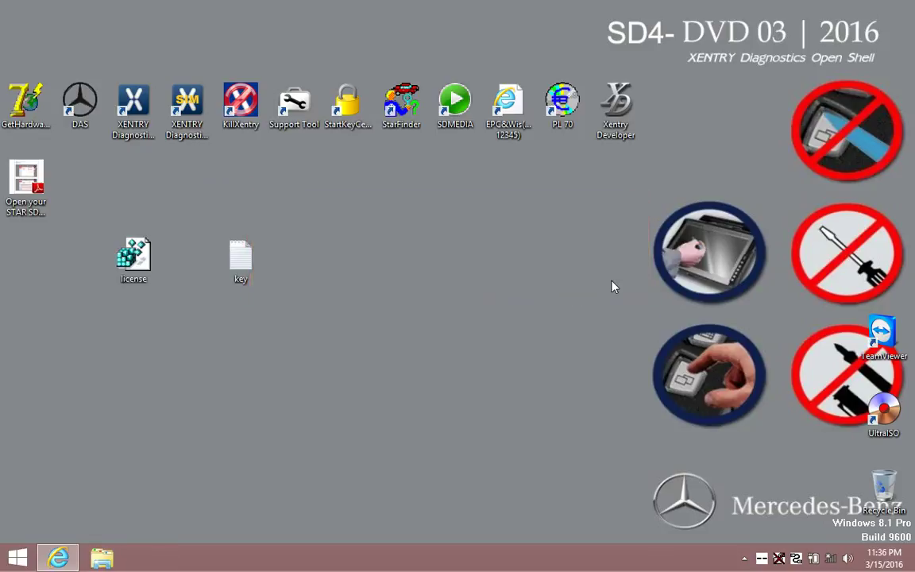
Reopen the key file and return to the EWA access authorization page.
right_click(238, 252)
click(306, 210)
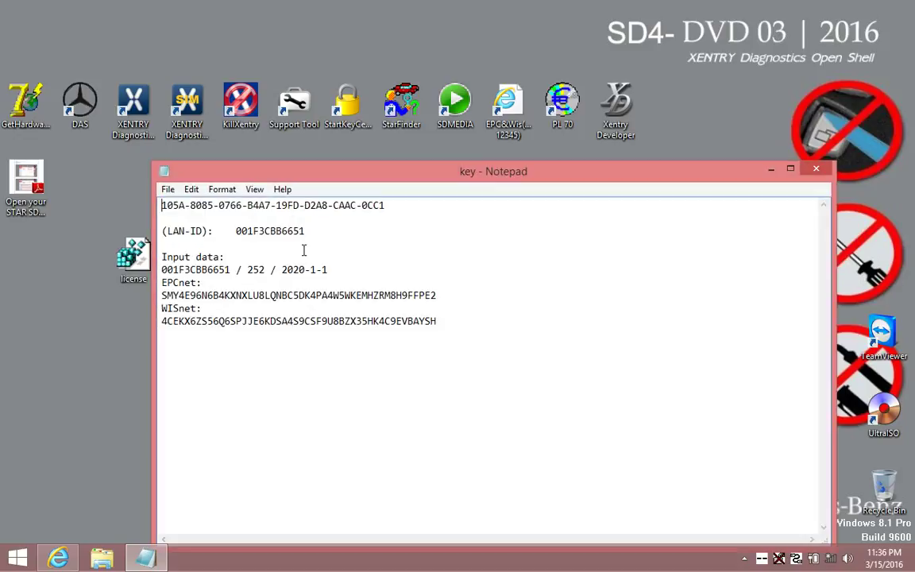
click(58, 558)
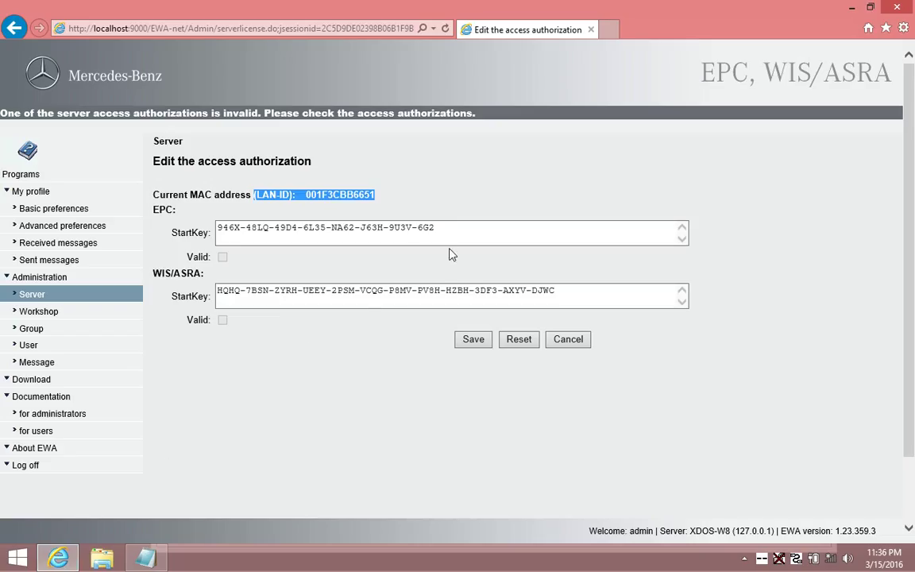
Clear the old EPC and WIS/ASRA StartKeys, then paste the EPCnet key into EPC StartKey.
click(449, 230)
drag(448, 230, 211, 221)
key(Delete)
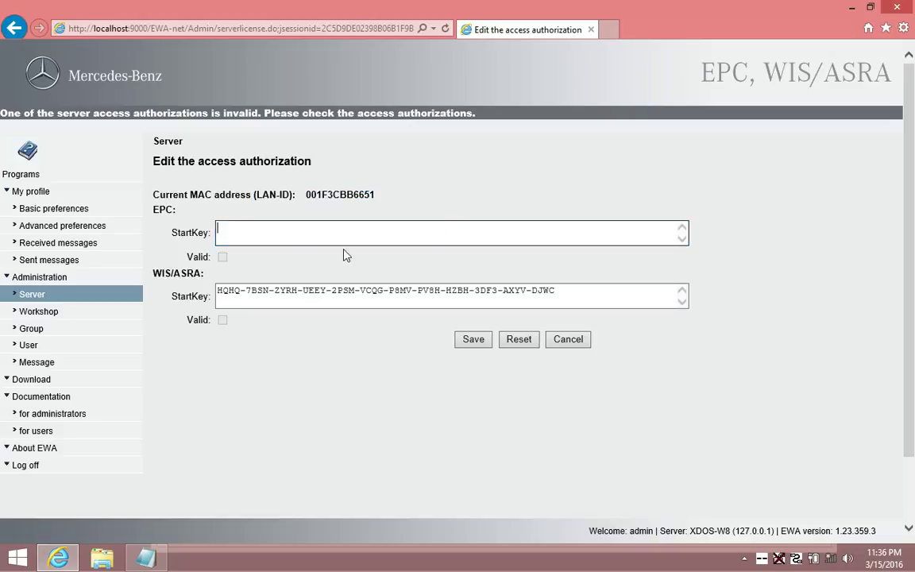
drag(566, 295, 210, 290)
key(Delete)
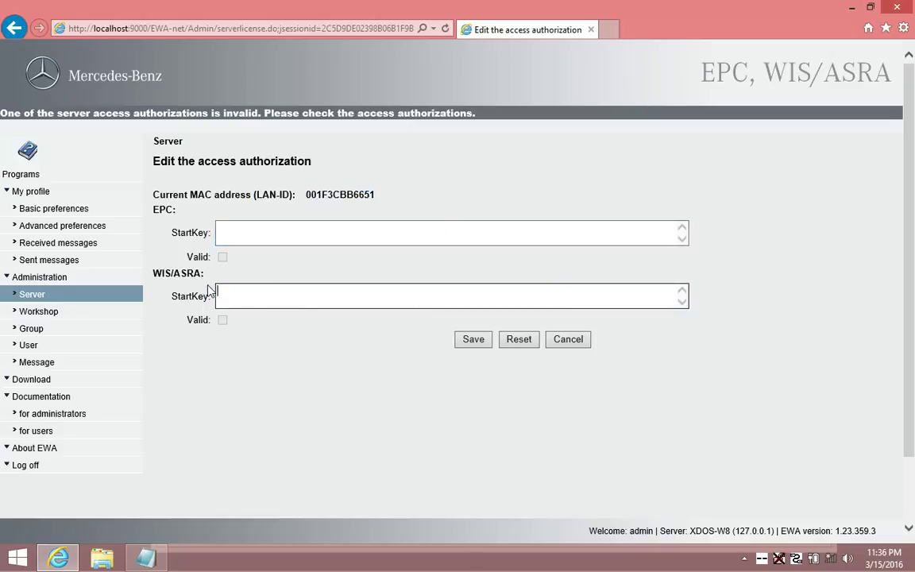
click(147, 559)
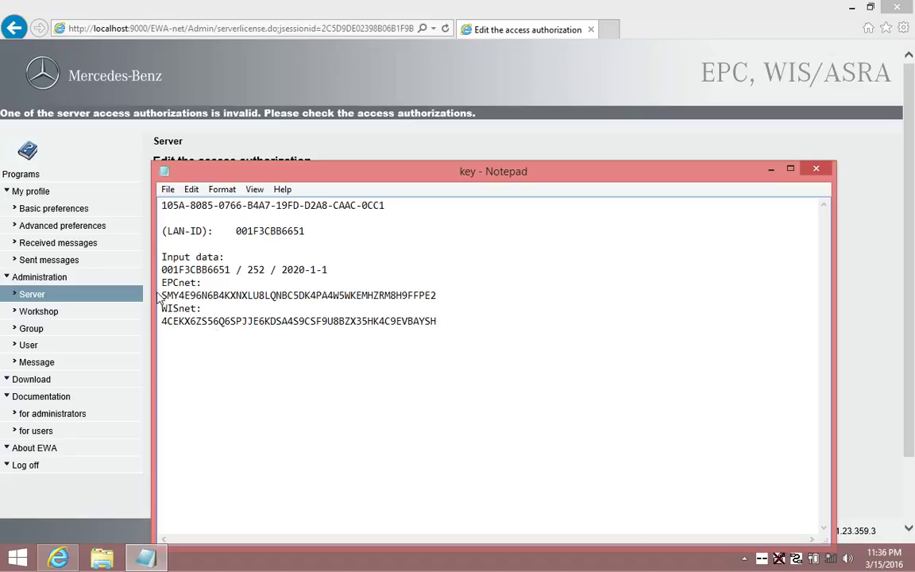
drag(163, 295, 436, 296)
right_click(439, 296)
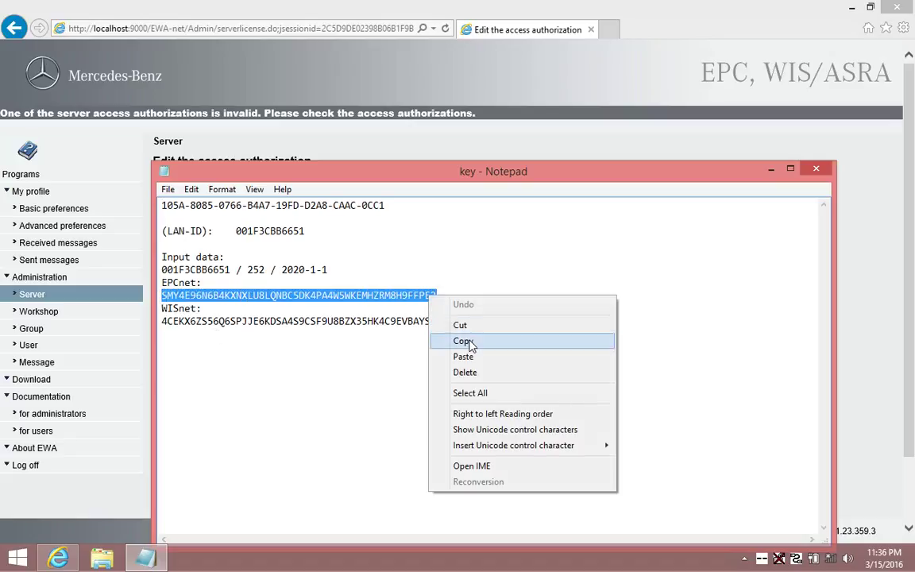
click(462, 341)
click(858, 286)
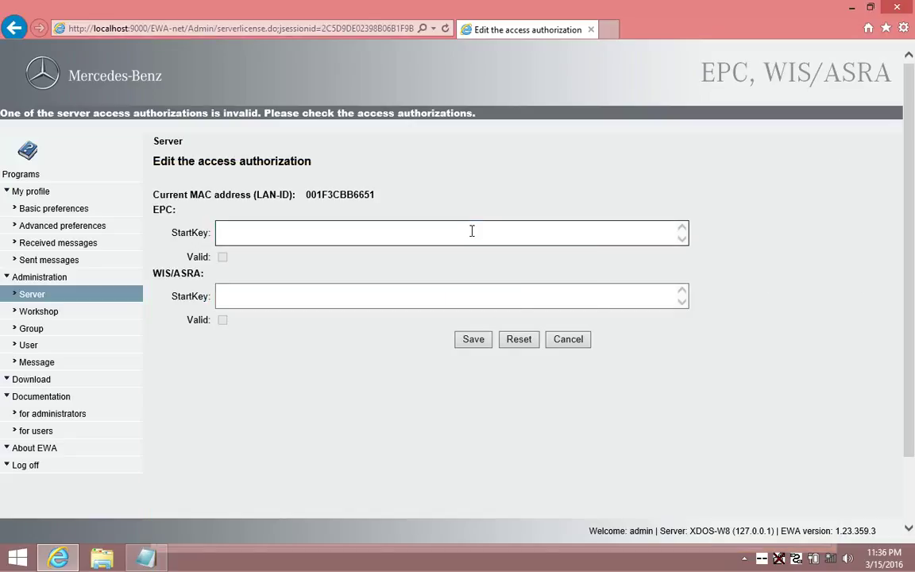
right_click(472, 230)
click(509, 293)
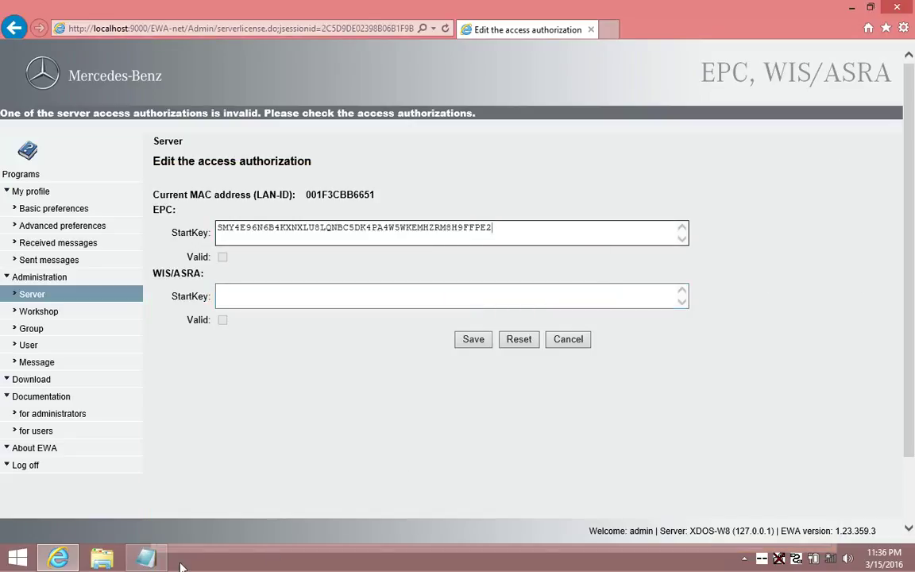
Paste the WISnet key into the WIS/ASRA StartKey field and save both authorizations.
click(145, 558)
drag(164, 323, 435, 319)
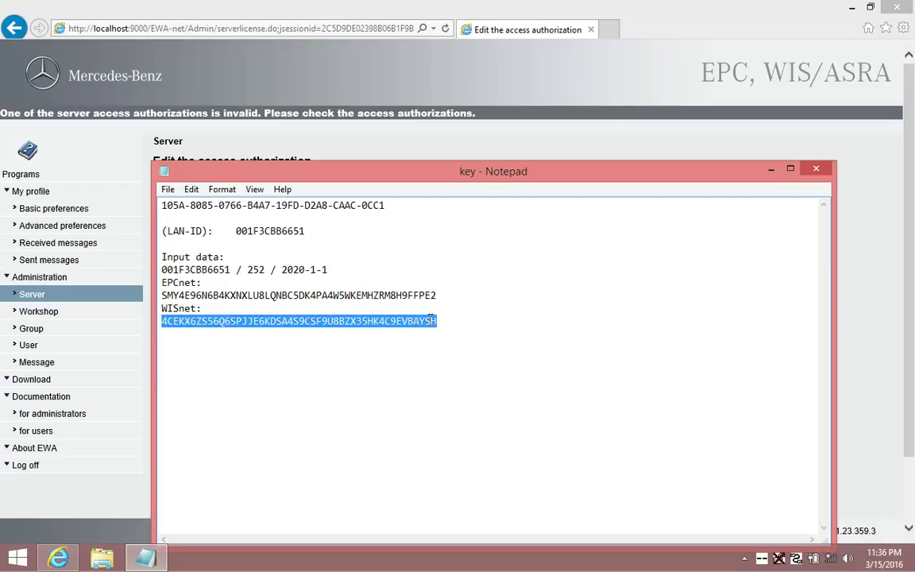
right_click(429, 317)
click(435, 367)
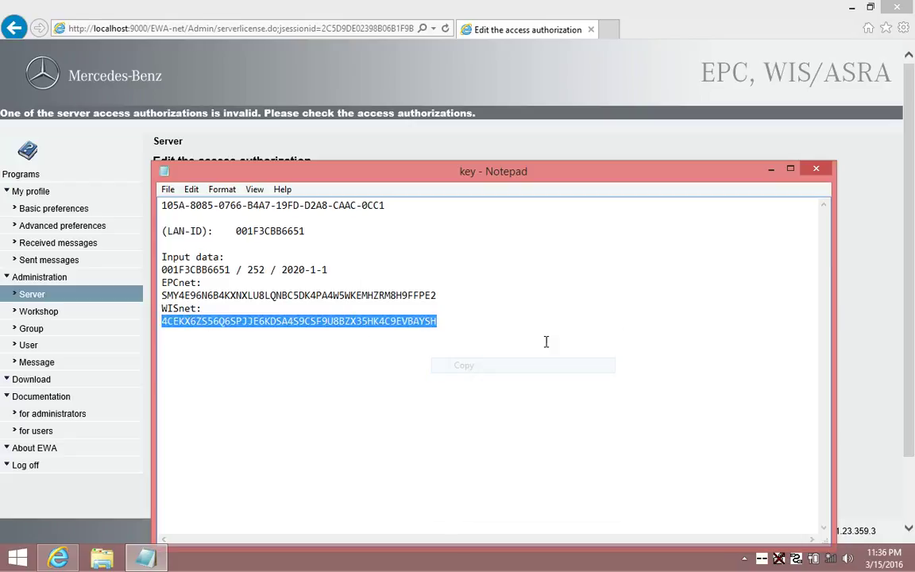
click(816, 170)
right_click(424, 295)
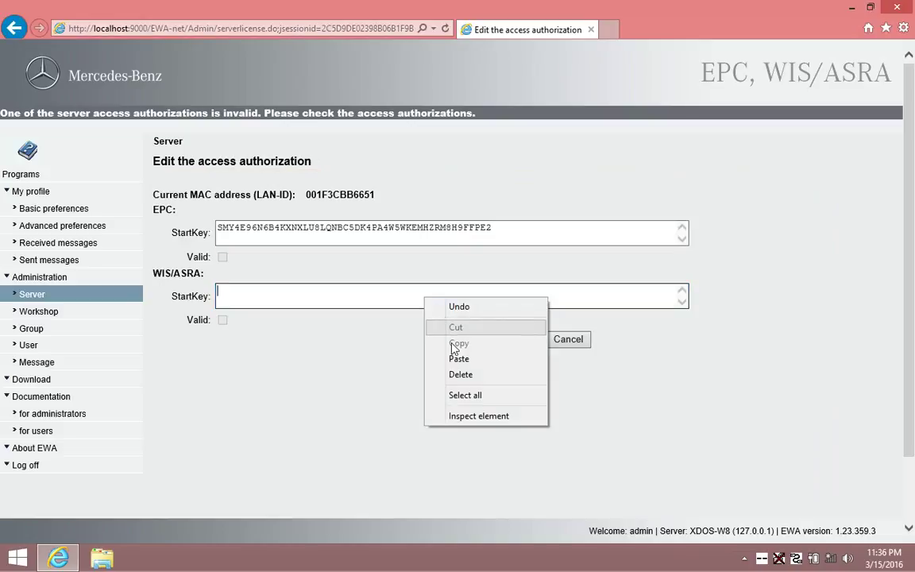
click(446, 358)
click(473, 340)
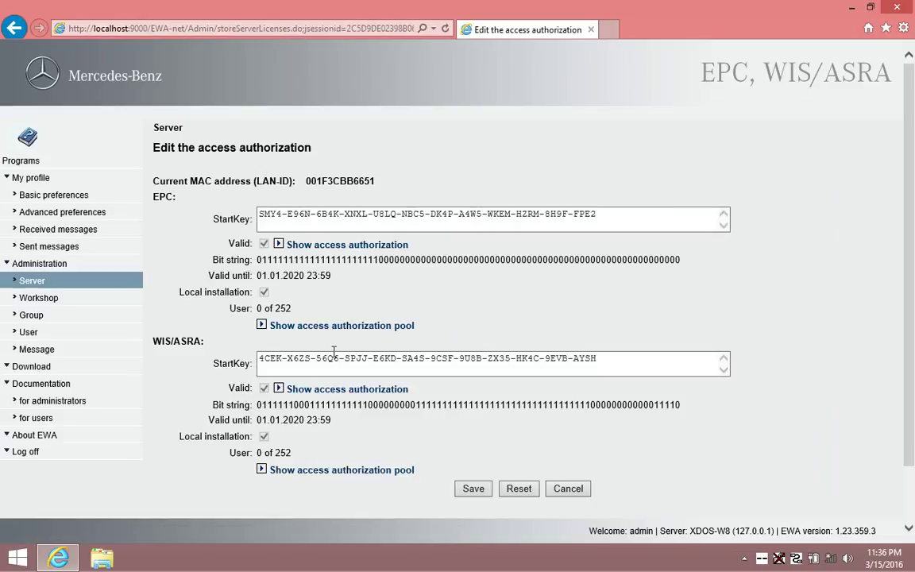
Launch the EPC parts catalogue from the EWA Programs page, then exit it.
click(21, 159)
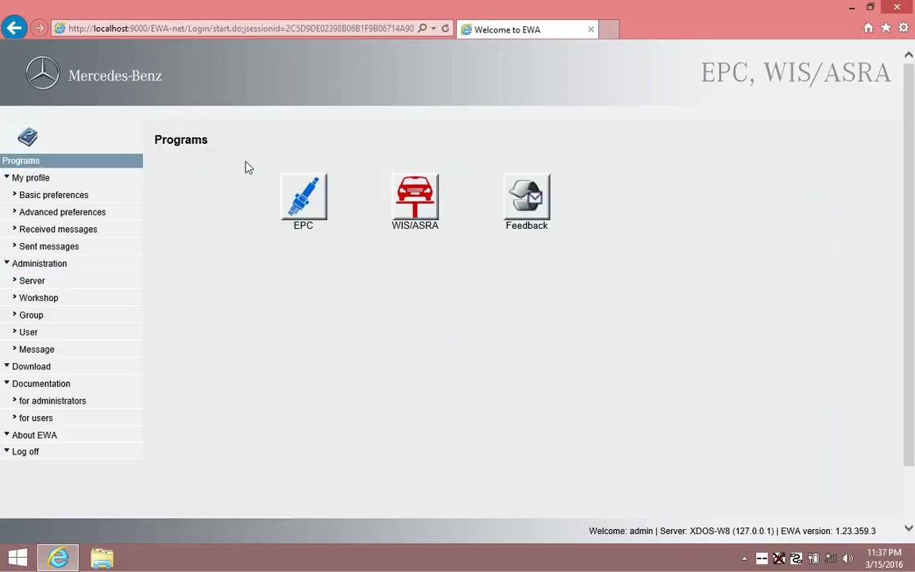
click(300, 193)
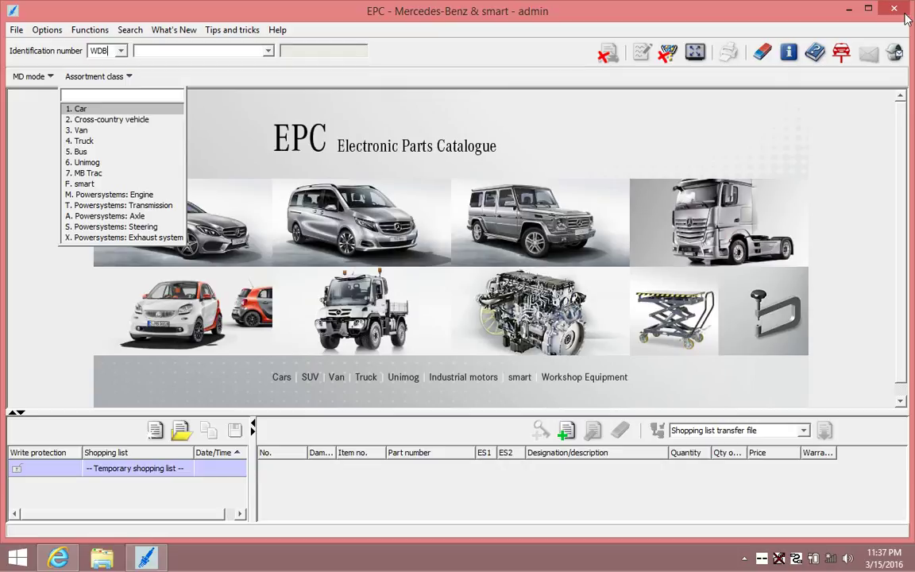
click(815, 12)
click(895, 9)
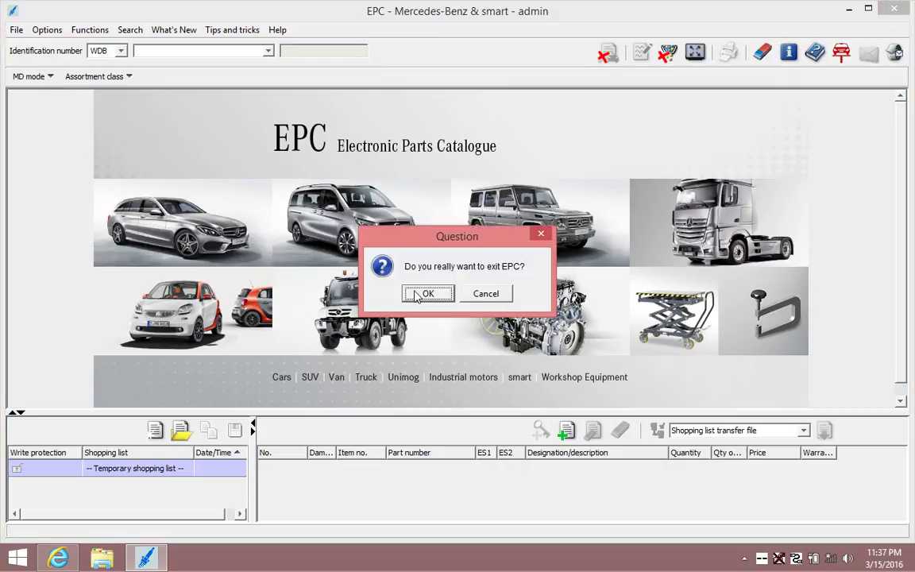
click(421, 291)
Launch WIS/ASRA, accepting the Java security warning, then close What's New and exit it.
click(419, 208)
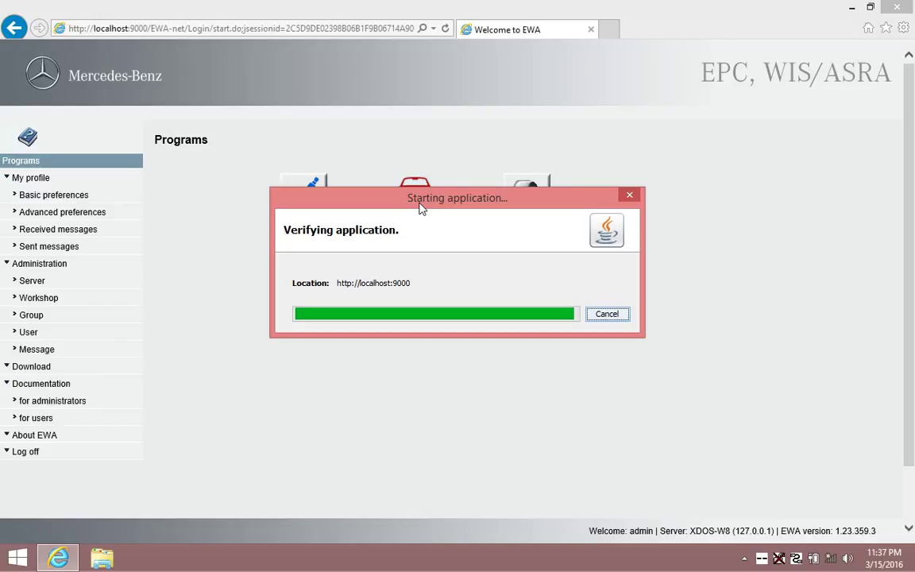
click(326, 367)
click(556, 370)
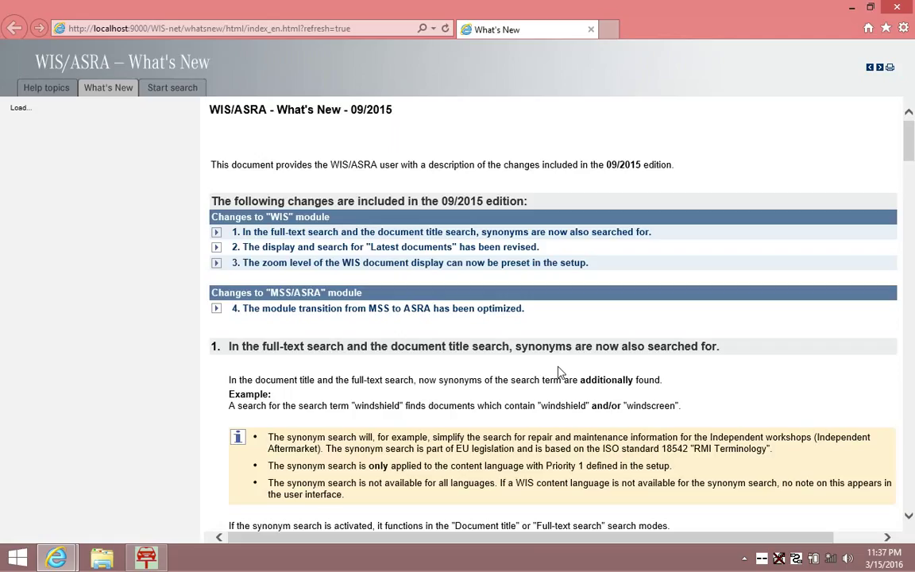
click(896, 7)
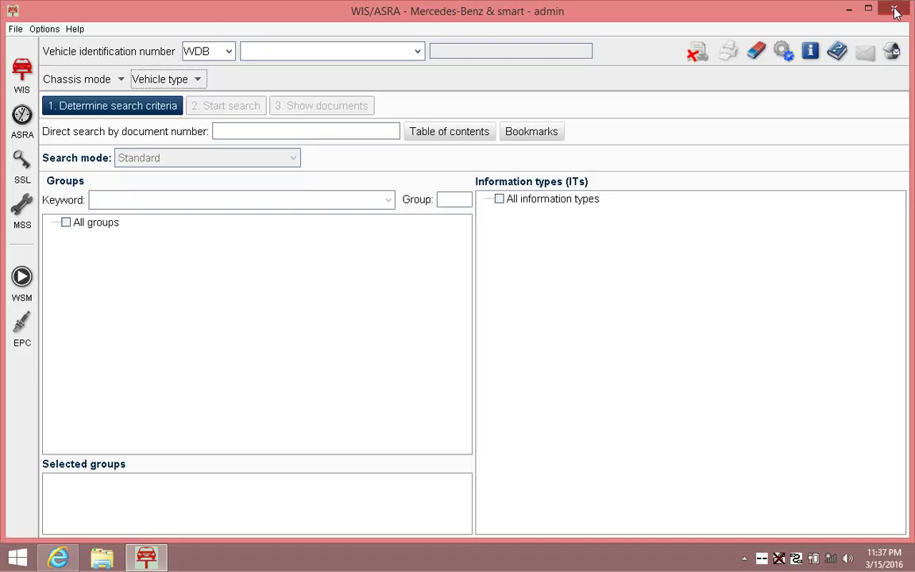
click(894, 9)
click(420, 291)
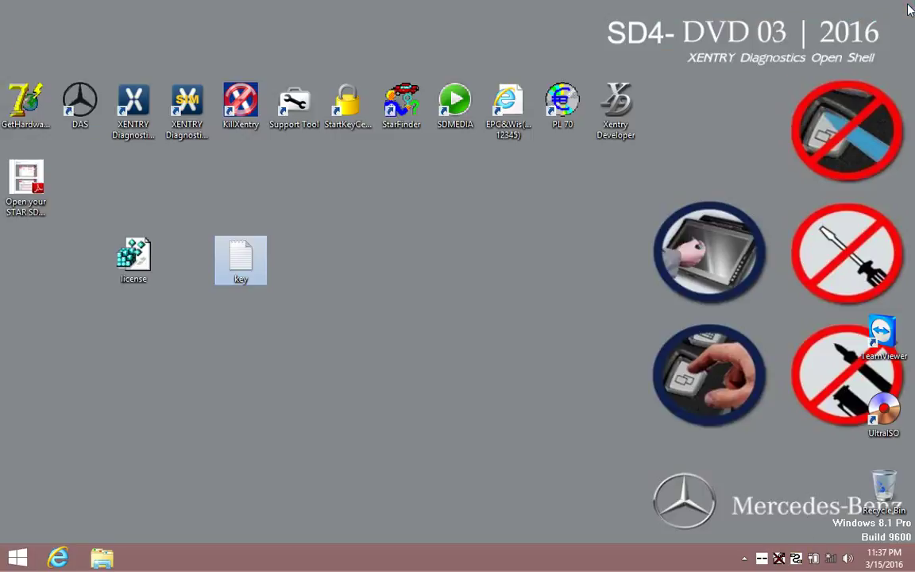
Turn Wi-Fi off in the networks panel.
click(831, 559)
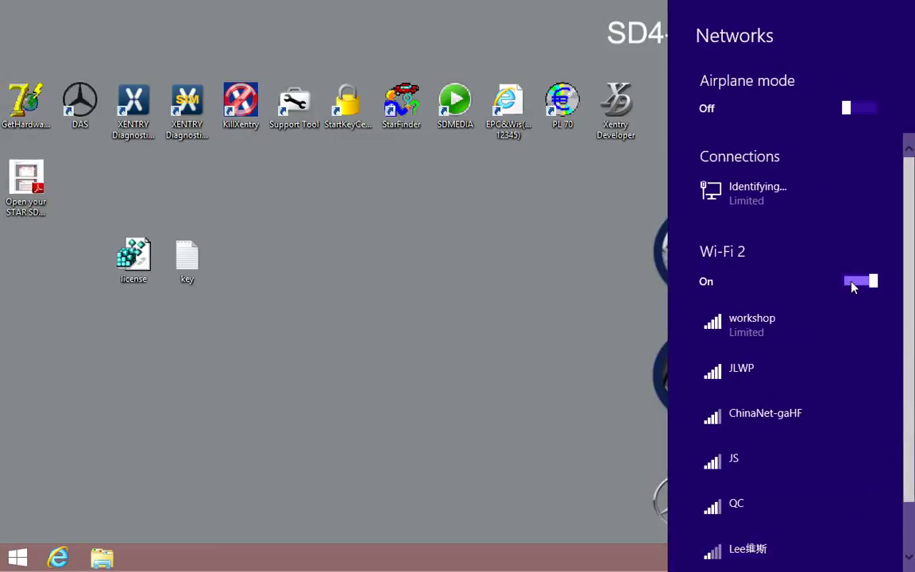
click(852, 284)
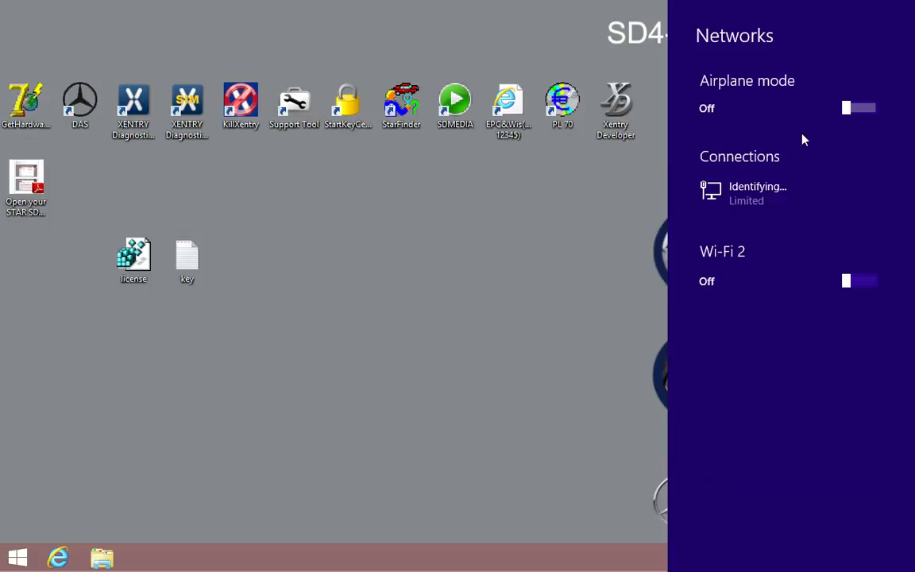
click(489, 266)
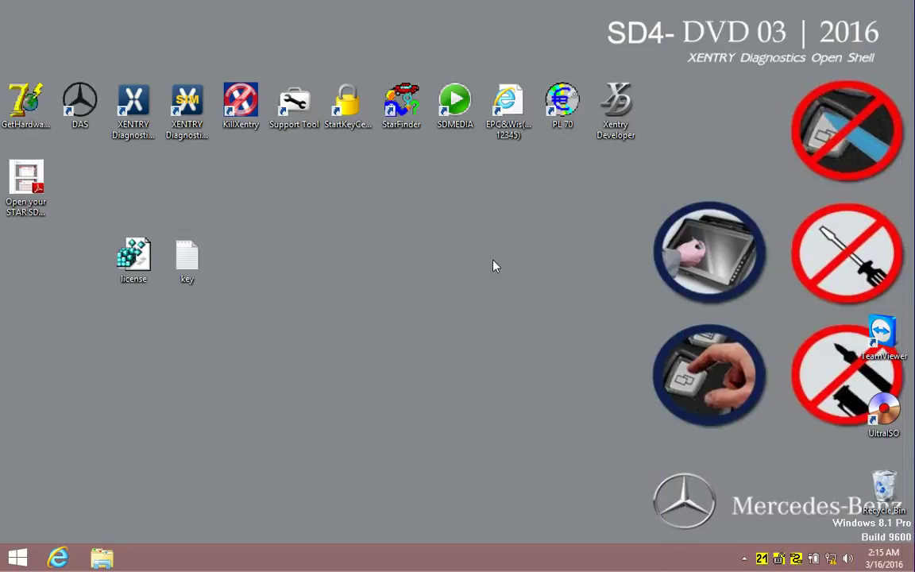
Bring up the Ethernet adapter's Internet Protocol Version 4 settings via Network and Sharing Center.
right_click(813, 558)
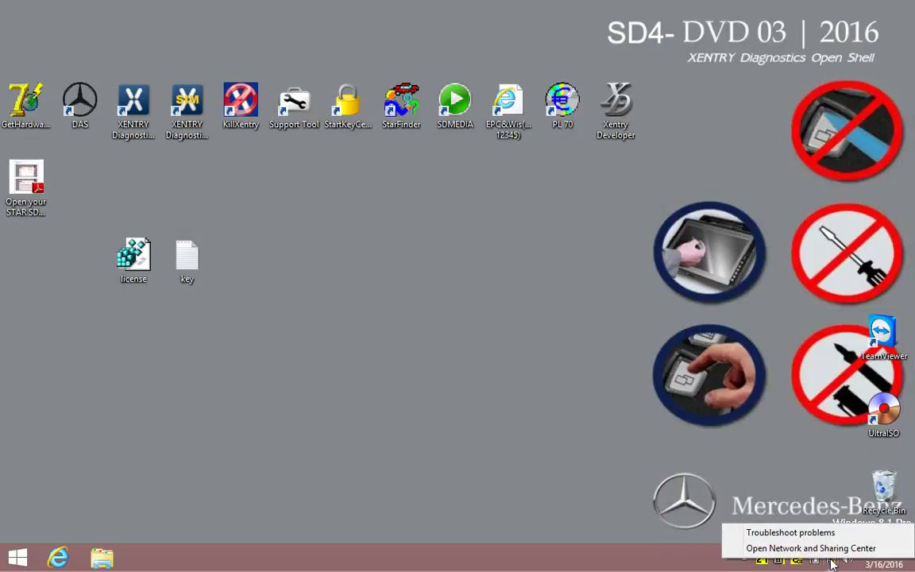
click(812, 548)
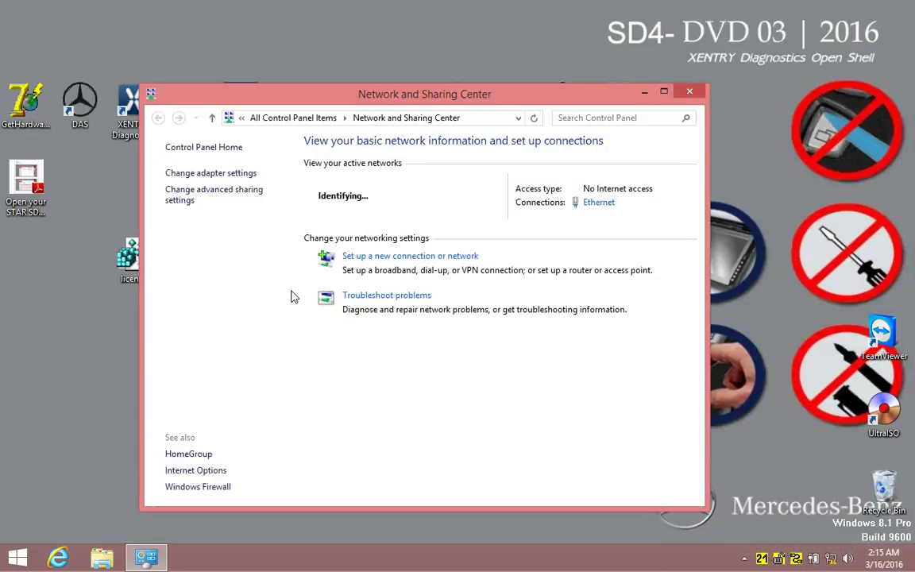
click(220, 174)
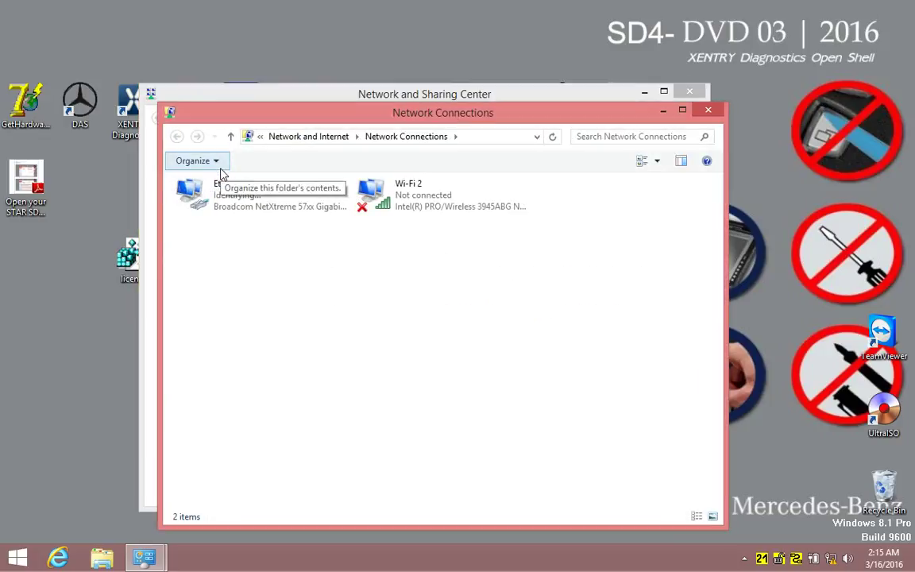
right_click(214, 209)
click(271, 340)
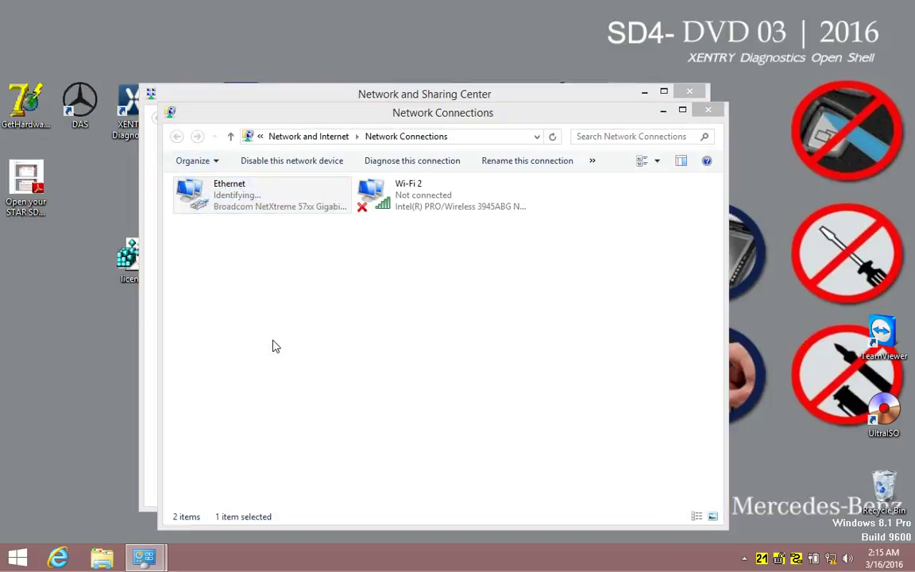
scroll(374, 317, down, 1)
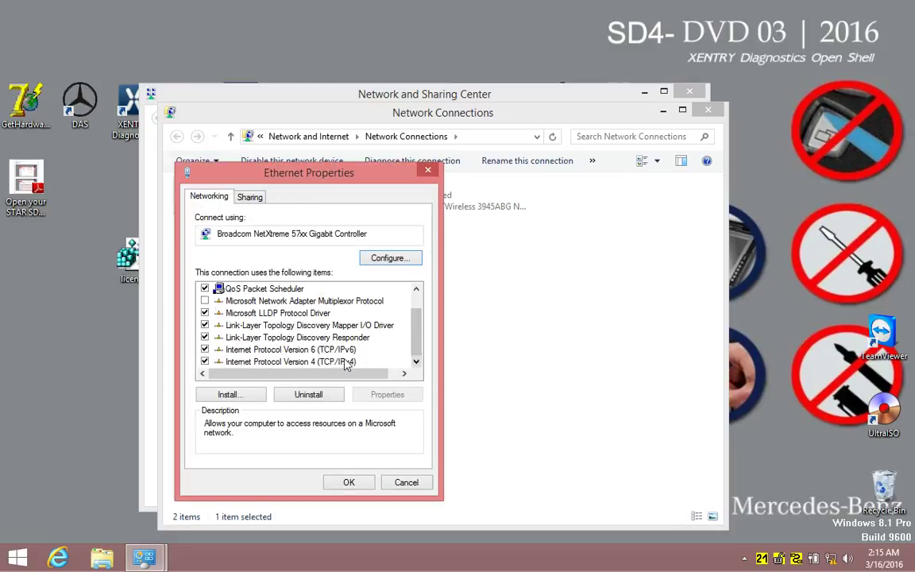
click(345, 361)
click(387, 394)
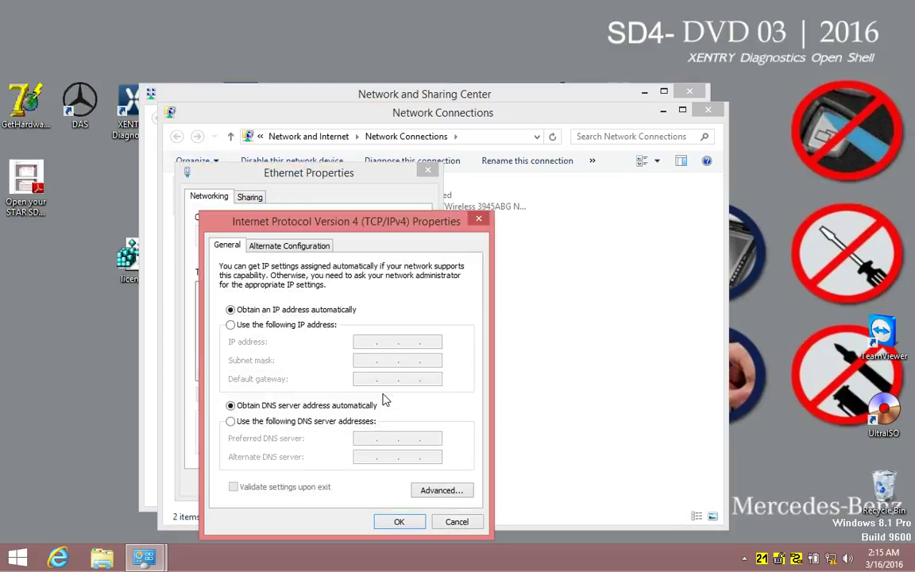
Give Ethernet the static IP 172.29.127.110 with mask 255.255.255.0 and close network windows.
click(288, 326)
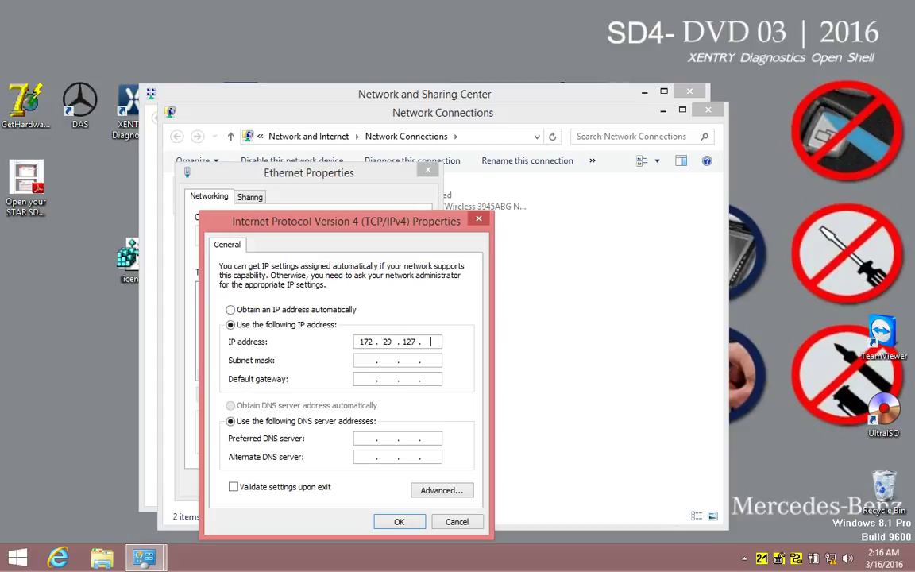
click(366, 362)
text(255 . 255 . 255 . 0)
click(401, 522)
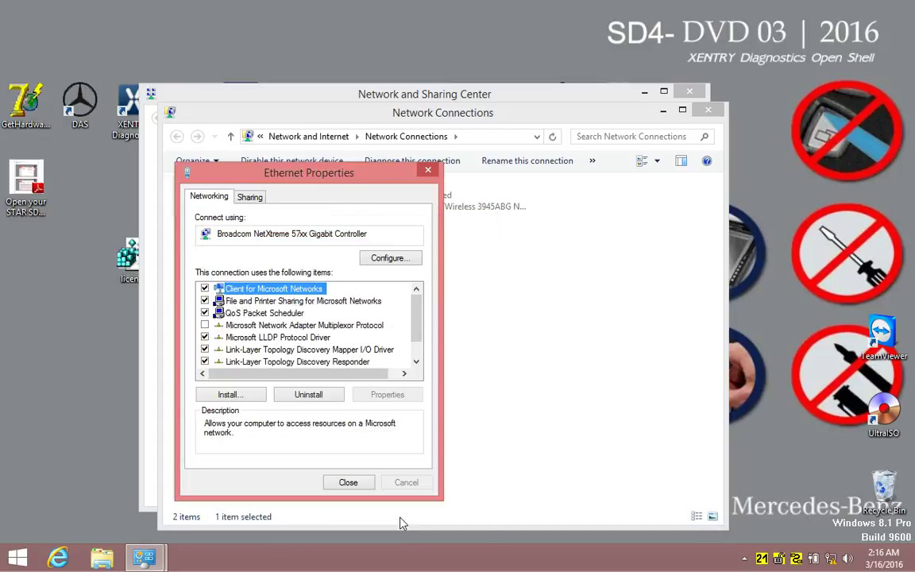
click(348, 482)
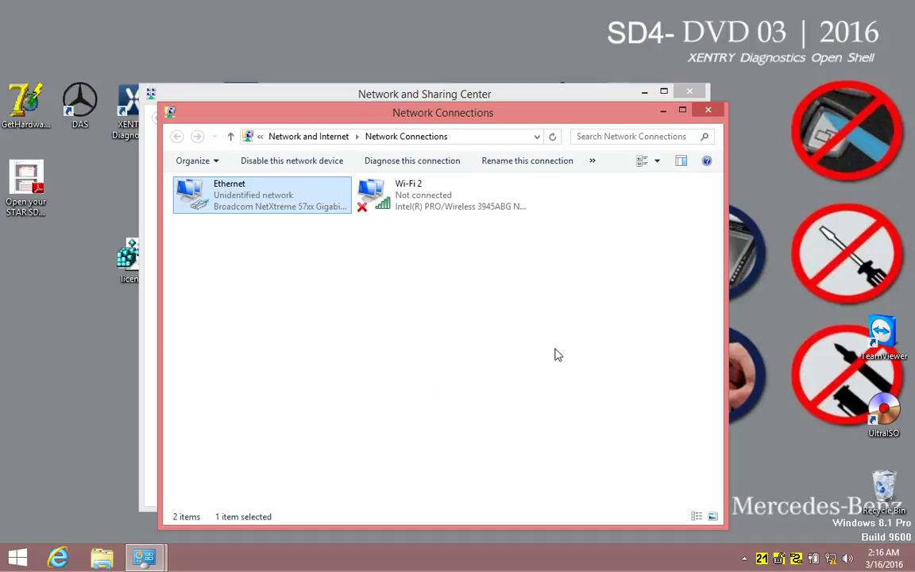
click(706, 110)
click(690, 94)
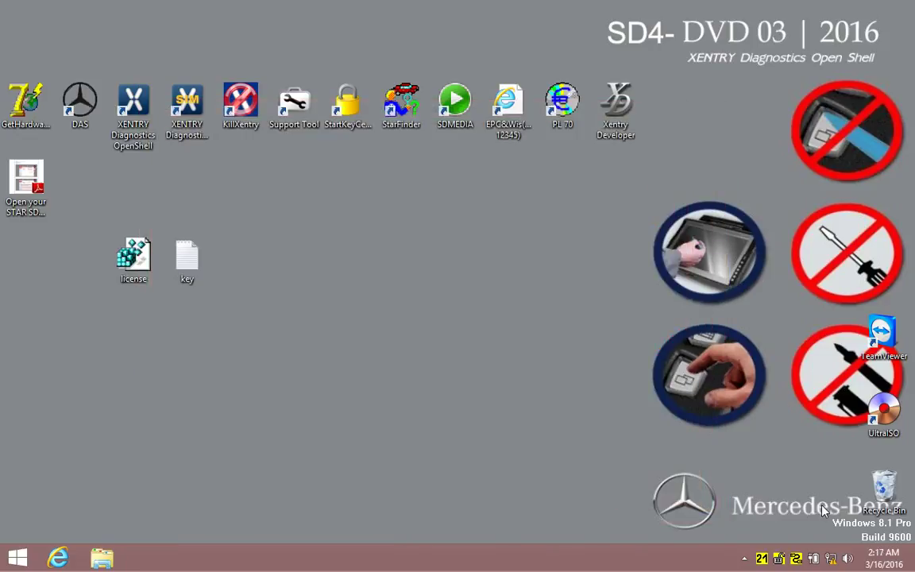
Uncheck WLAN workshop and WLAN road for multiplexer 21, apply the configuration, and close the toolkit.
right_click(778, 559)
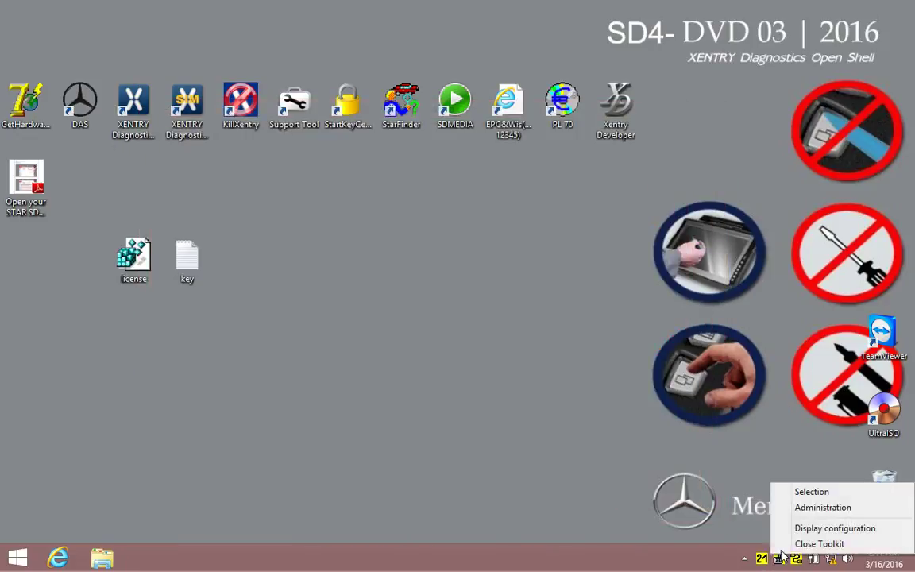
click(804, 505)
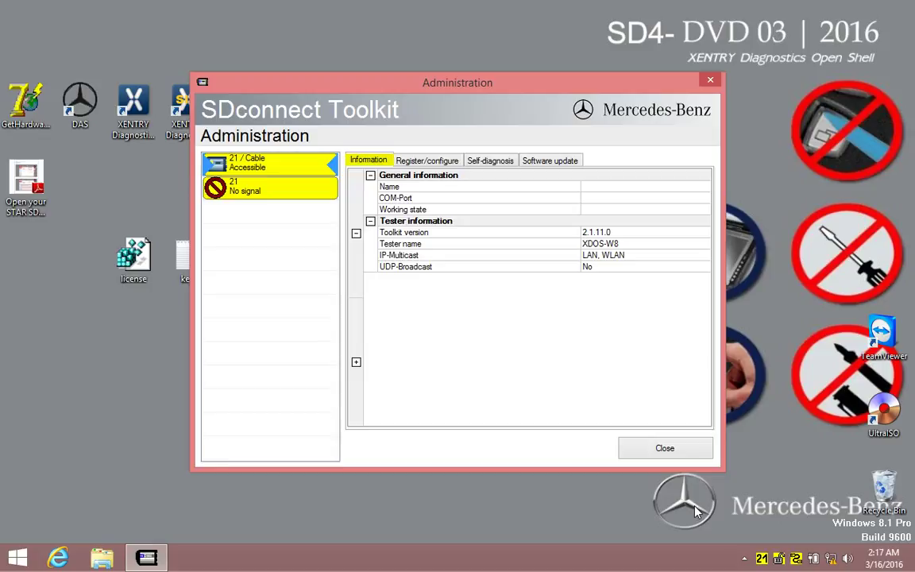
click(297, 170)
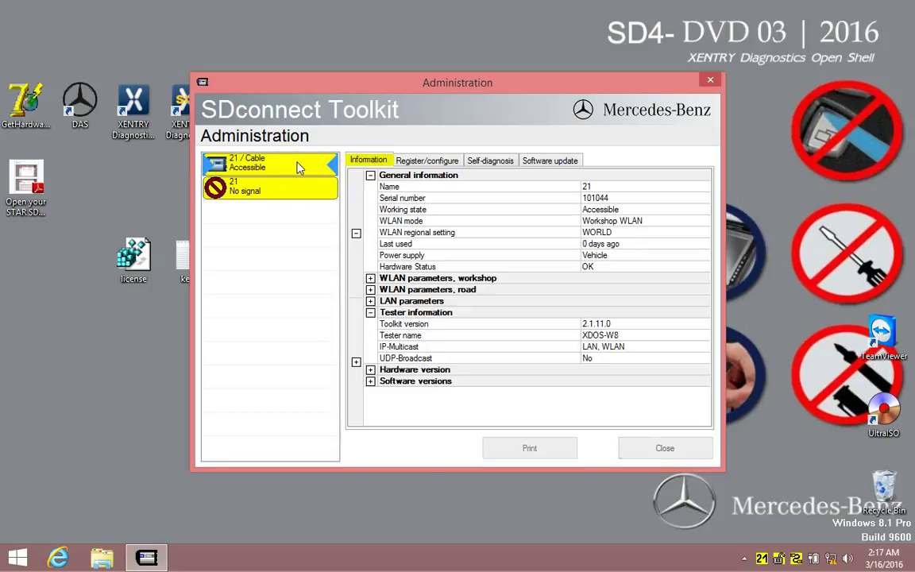
click(418, 165)
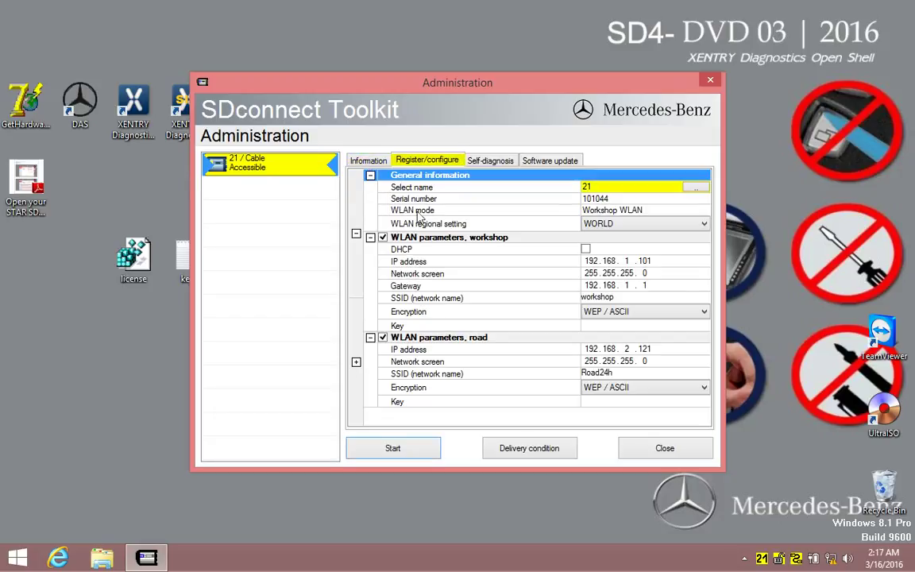
click(382, 238)
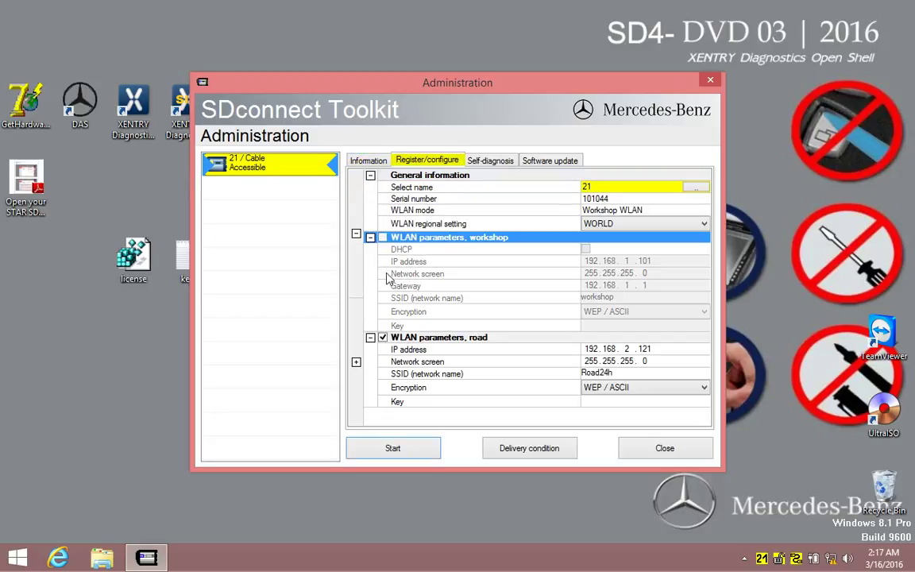
click(383, 338)
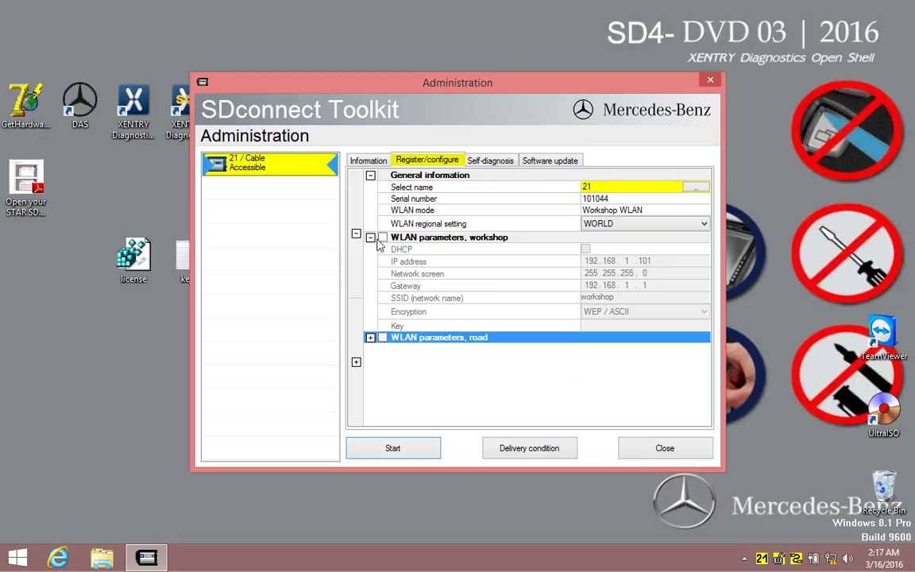
click(370, 236)
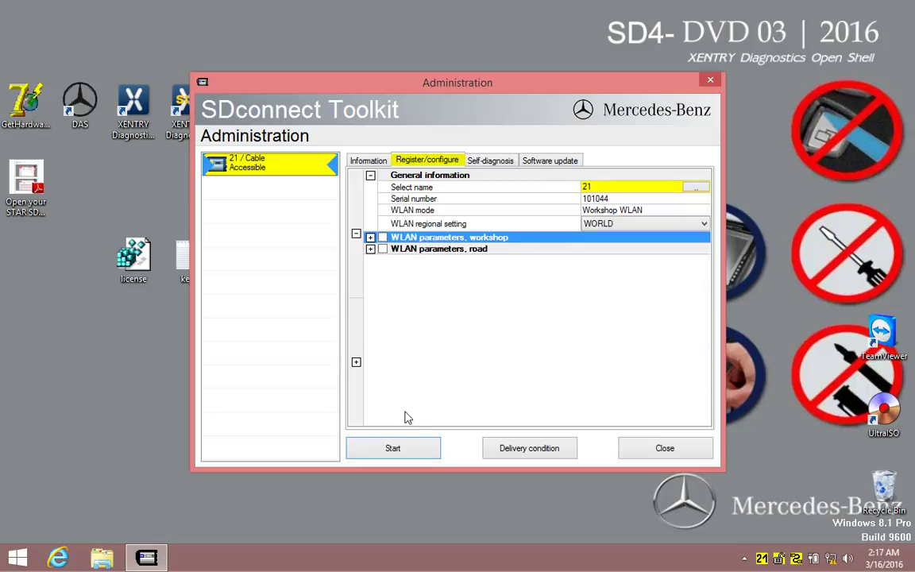
click(409, 447)
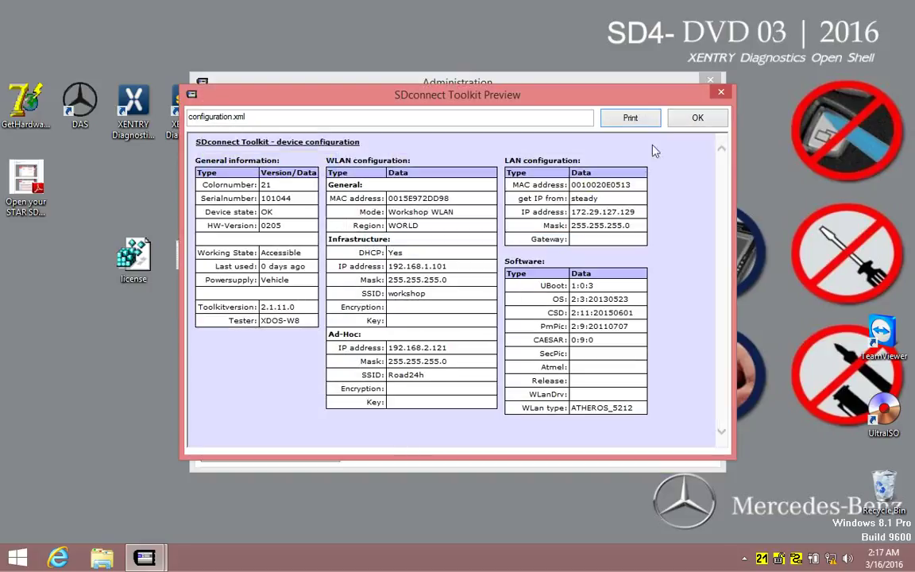
click(691, 119)
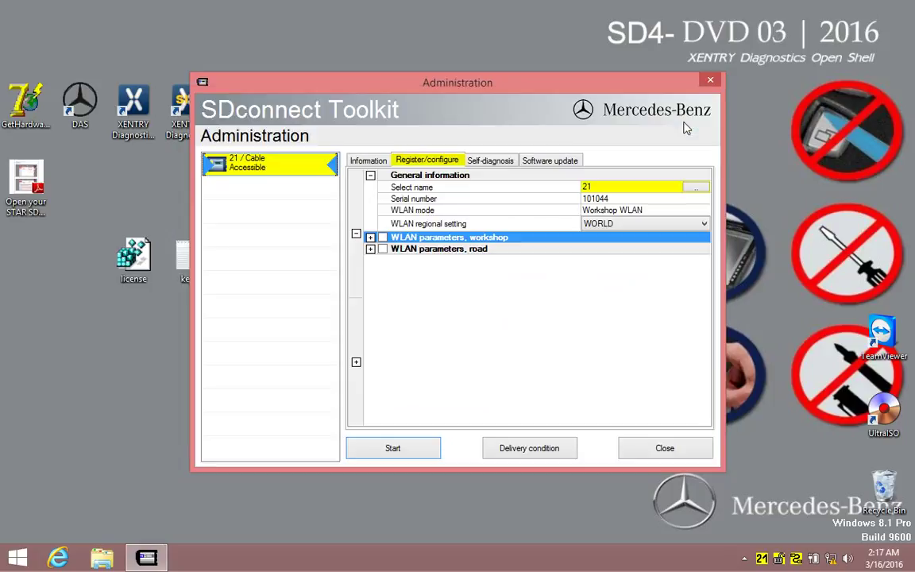
click(711, 81)
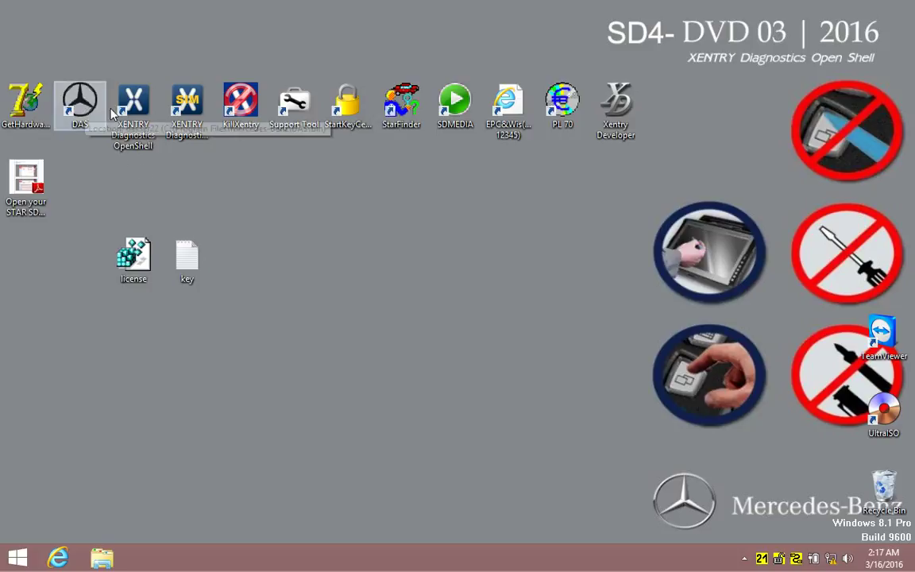
Start XENTRY OpenShell, select Mercedes-Benz passenger car B (245) 245.234, and launch diagnosis.
right_click(130, 106)
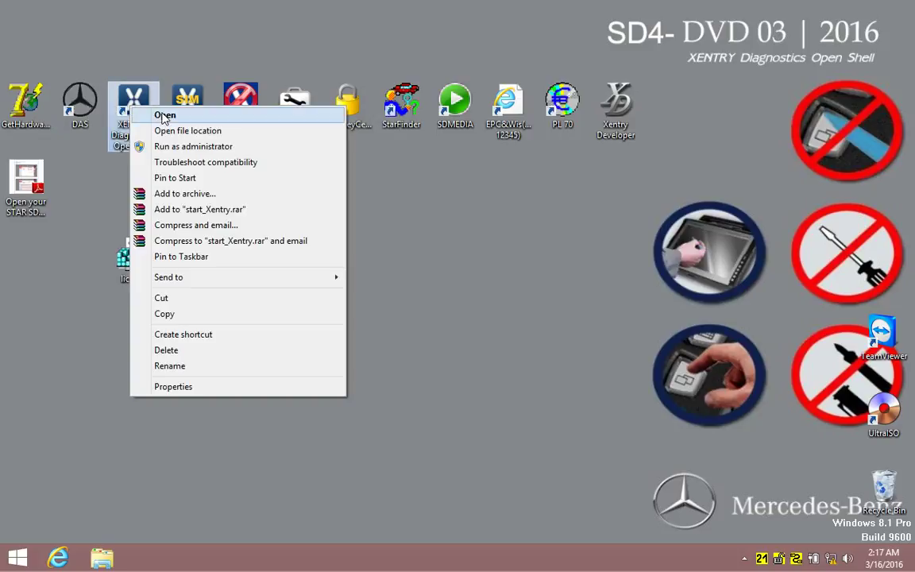
click(159, 115)
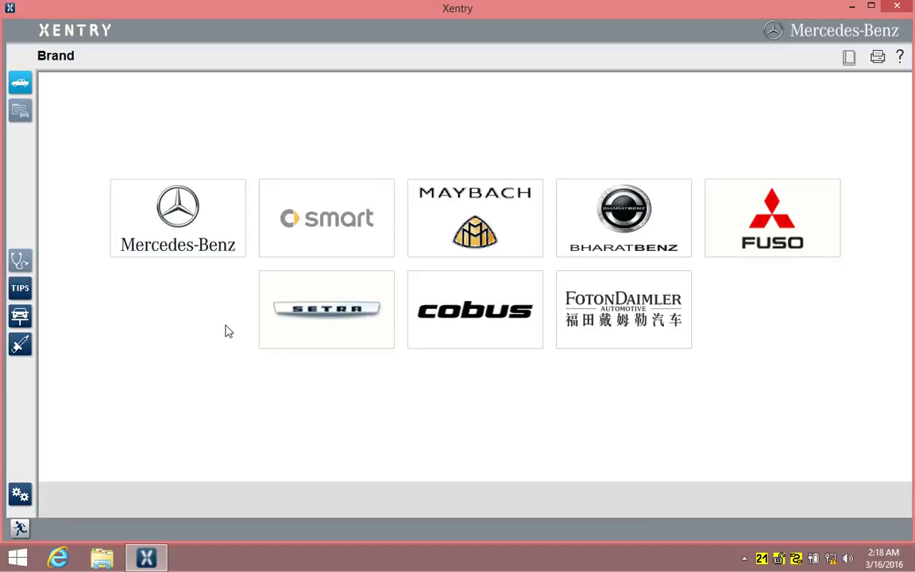
click(165, 194)
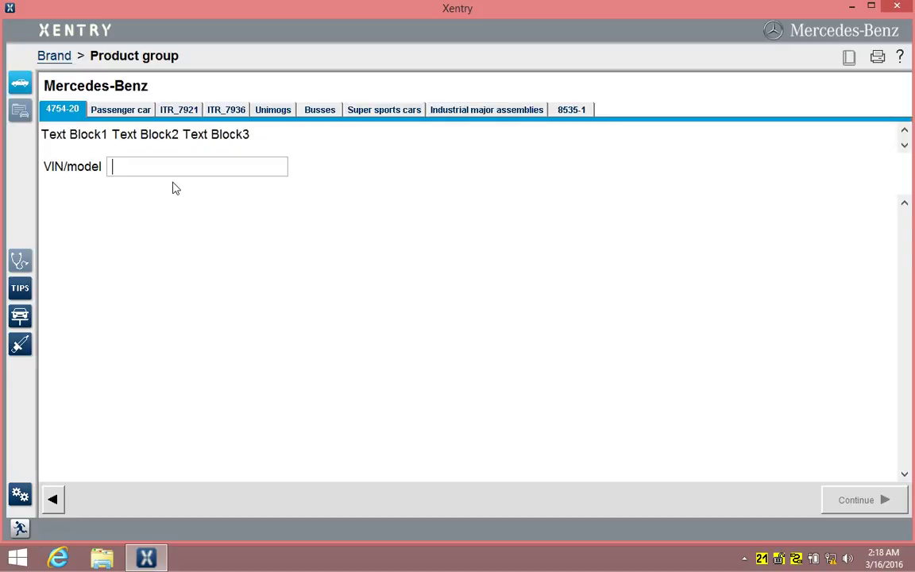
click(124, 111)
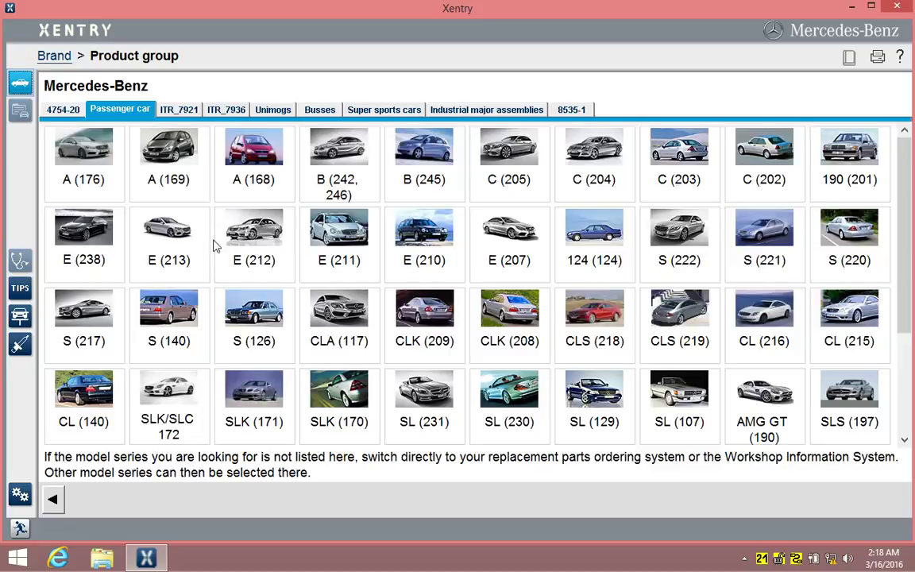
click(388, 143)
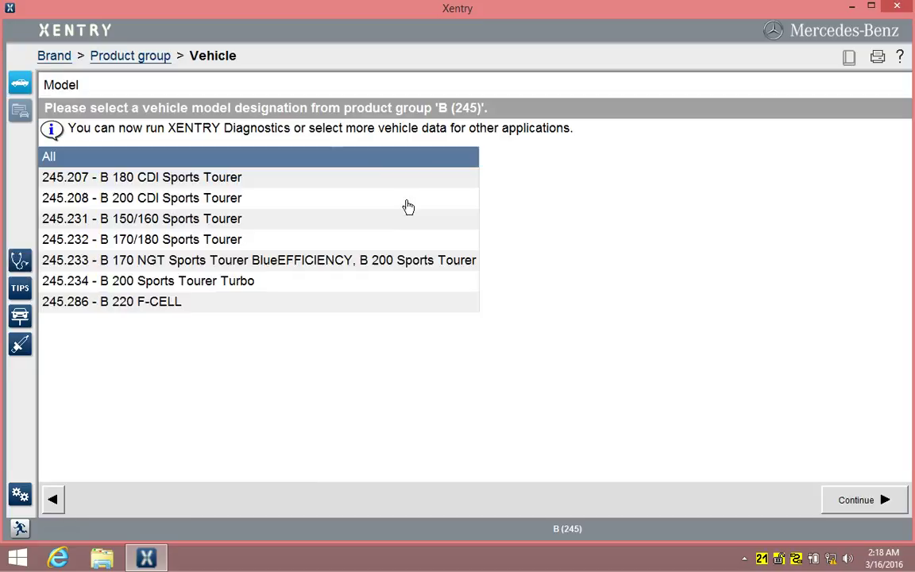
click(151, 281)
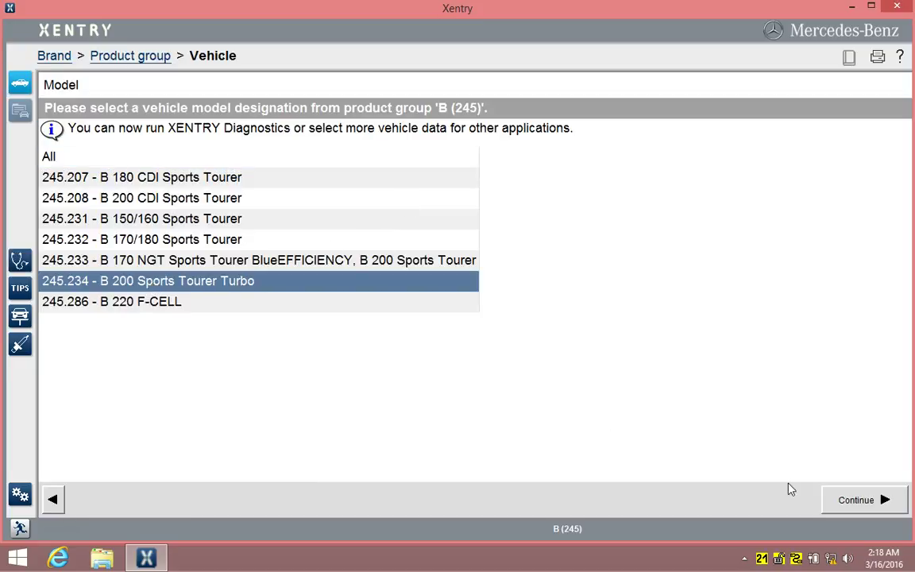
click(845, 498)
click(870, 502)
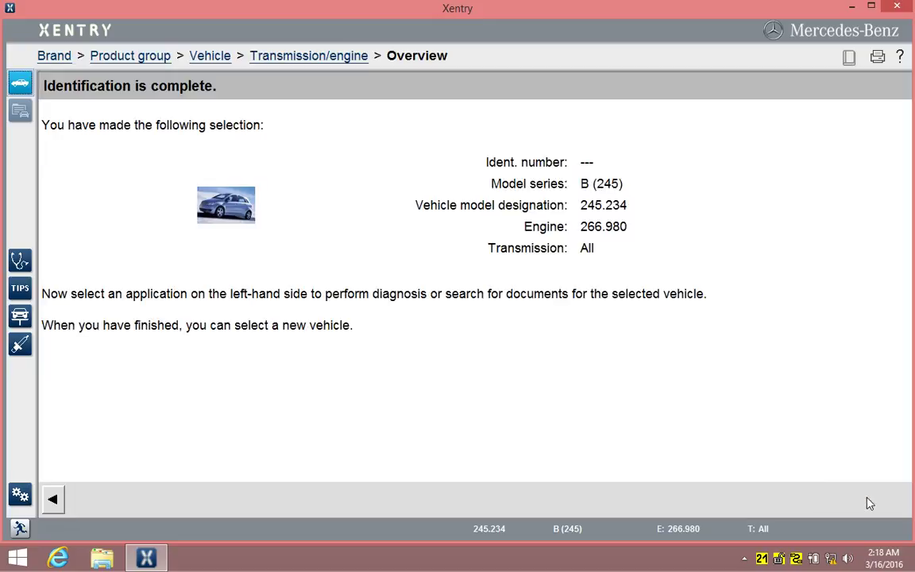
click(20, 260)
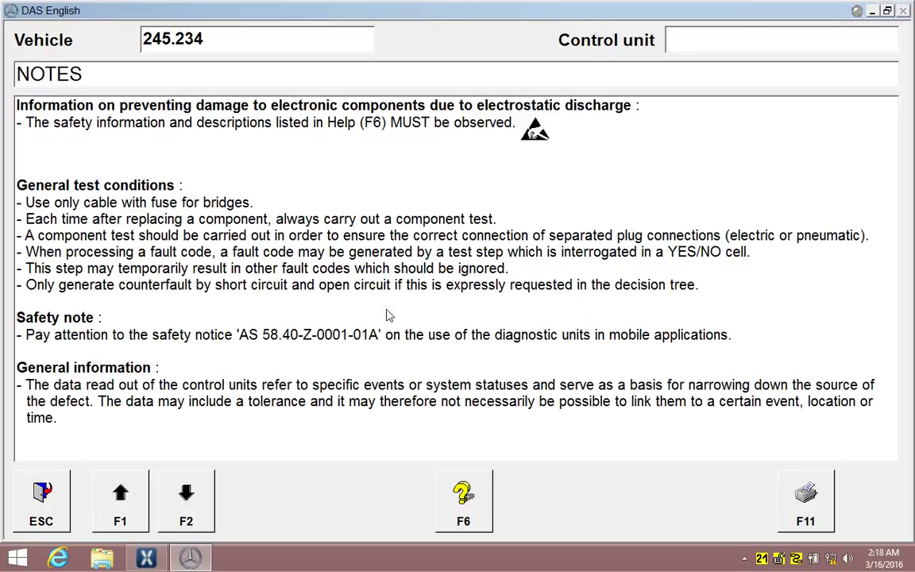
Acknowledge both safety notes, choose up to 11/2005, gasoline, left-hand steering, and 245.234 B 200 TURBO.
click(183, 514)
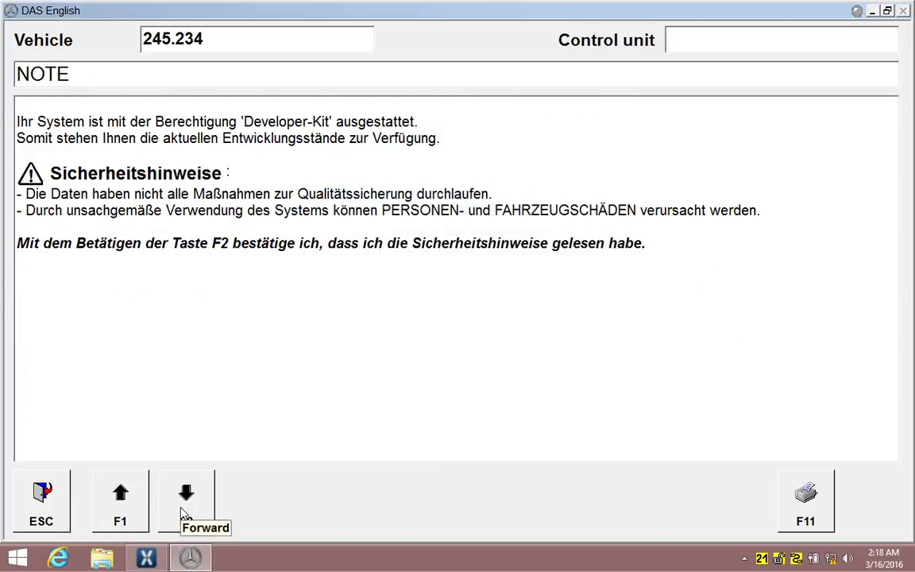
click(182, 515)
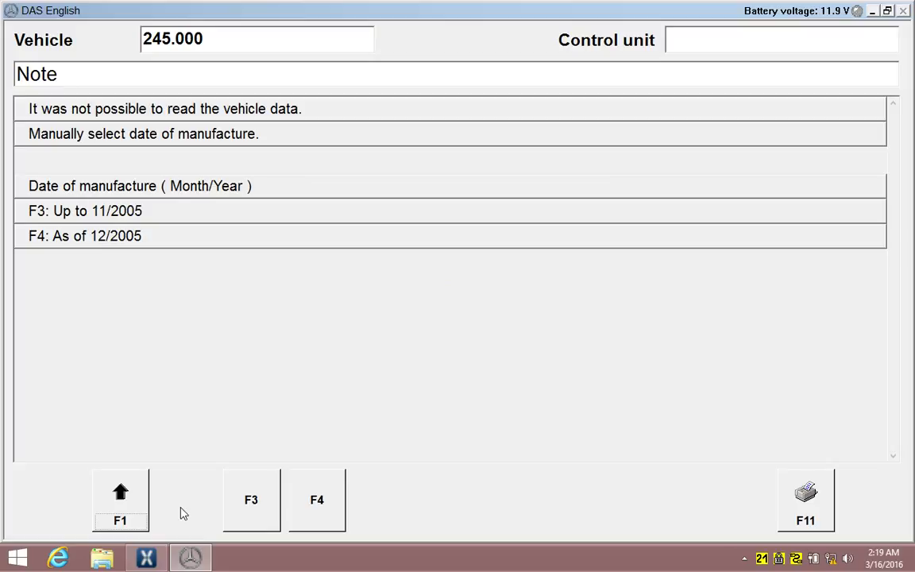
click(246, 509)
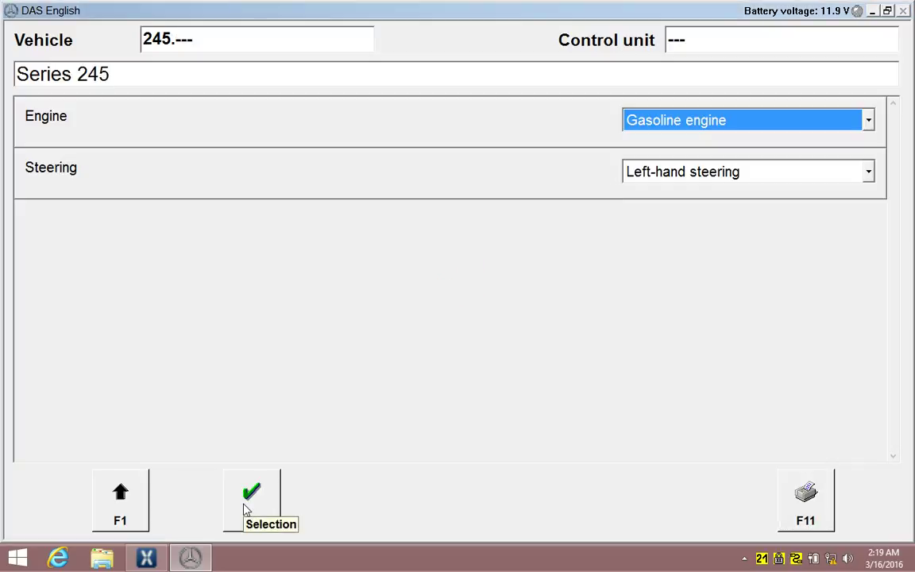
click(245, 509)
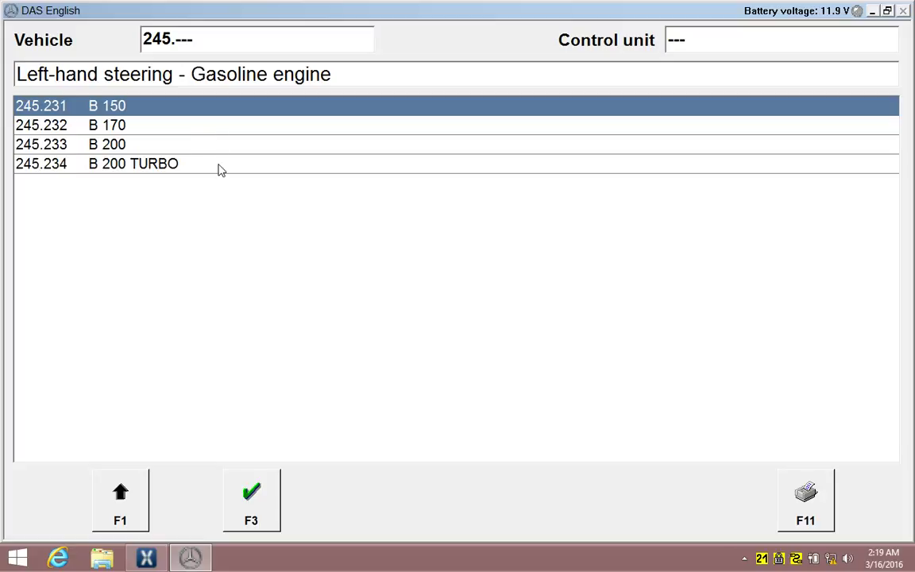
click(221, 165)
click(246, 506)
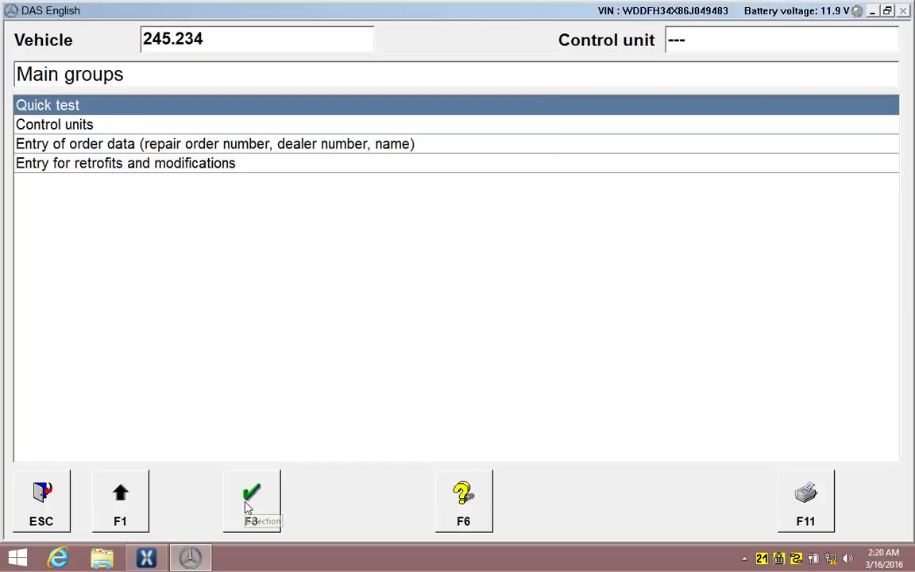
Run the quick test with a total distance of 56789 km.
click(248, 508)
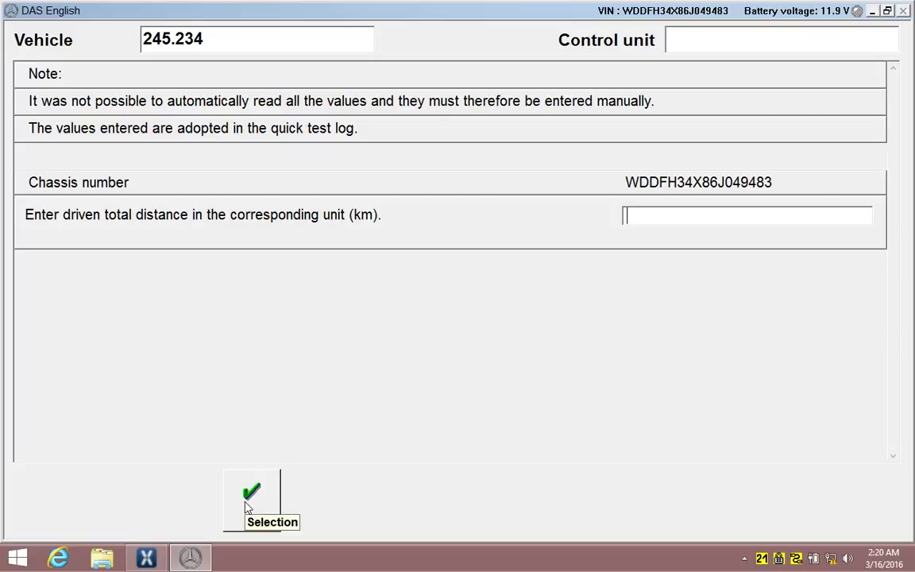
text(56789)
click(243, 513)
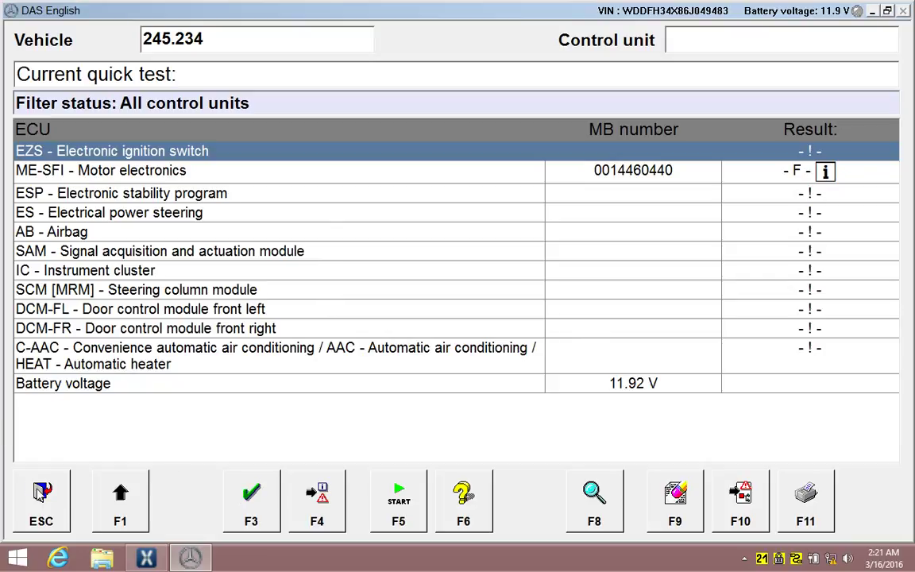
End DAS and confirm.
click(40, 492)
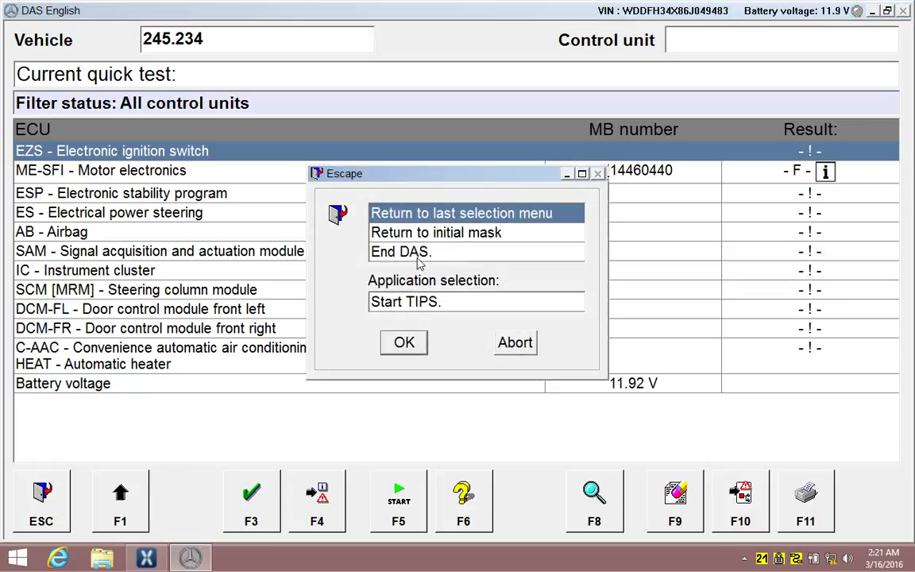
click(405, 252)
click(405, 342)
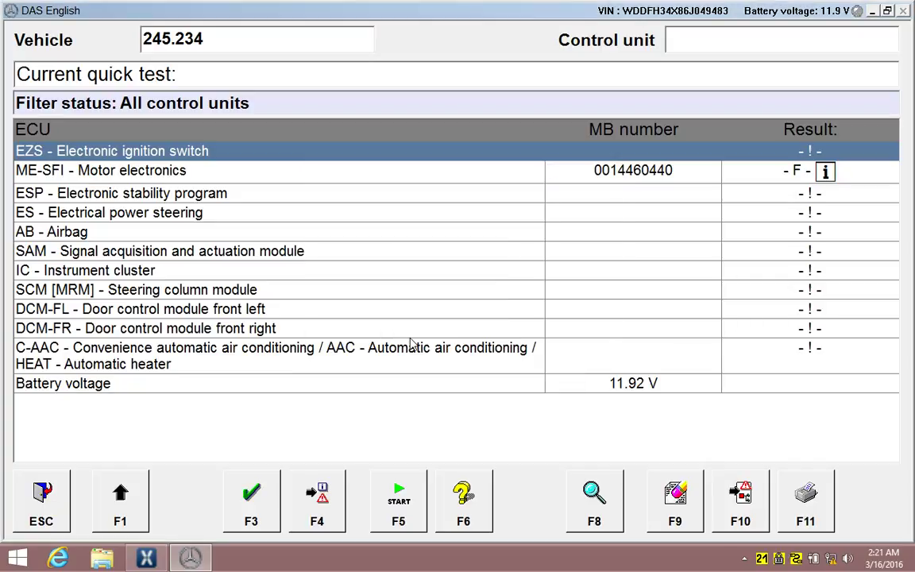